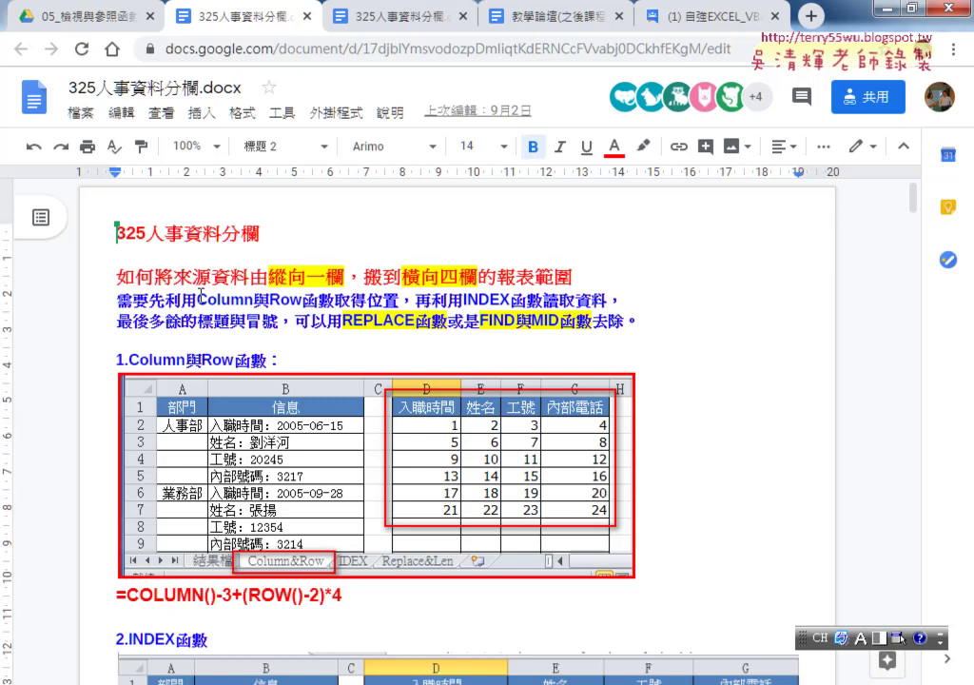
- Highlight the words Column, Row and INDEX in the notes' explanation
double_click(249, 303)
double_click(286, 301)
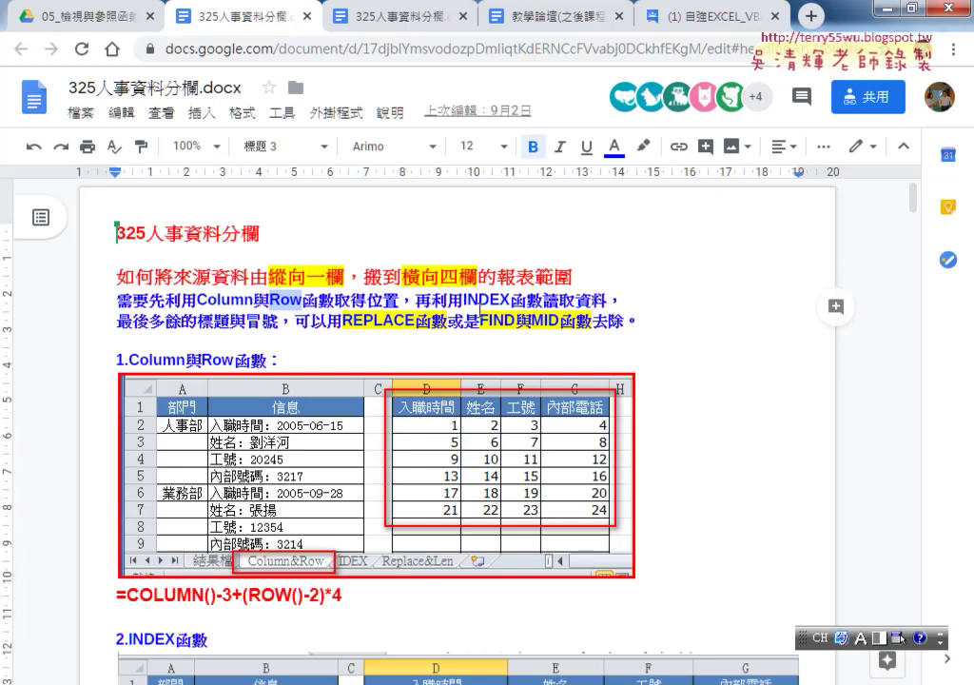
mouse_move(463, 301)
mouse_down()
mouse_move(512, 301)
mouse_move(505, 322)
mouse_move(556, 322)
mouse_up()
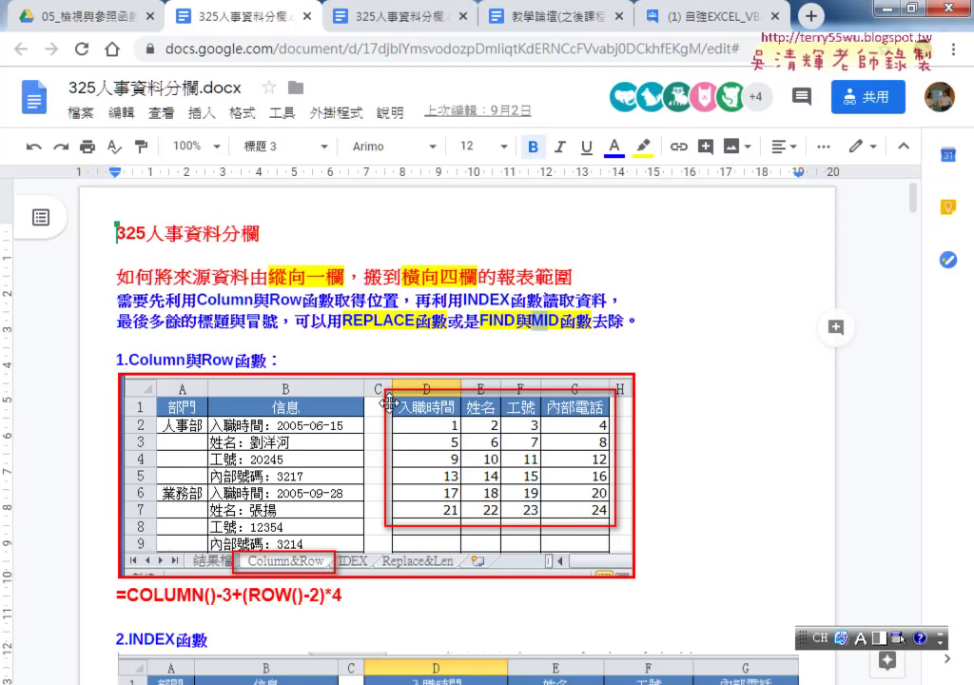
- Select the COLUMN and INDEX formula lines, then switch to the Google Groups forum tab
scroll(388, 402, down, 3)
drag(343, 313, 143, 322)
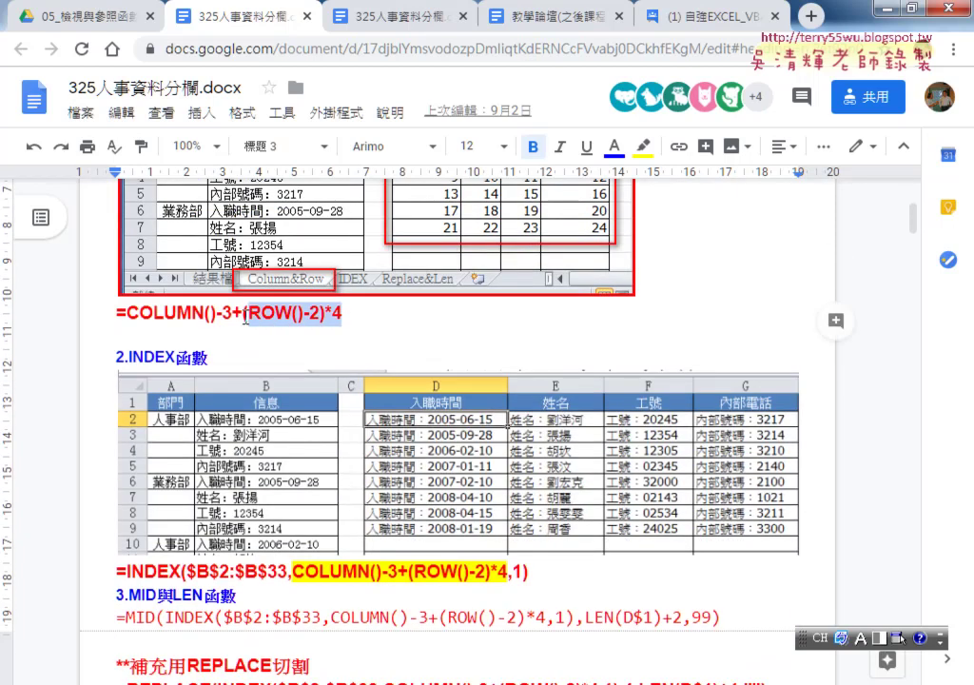
click(113, 312)
scroll(226, 383, down, 3)
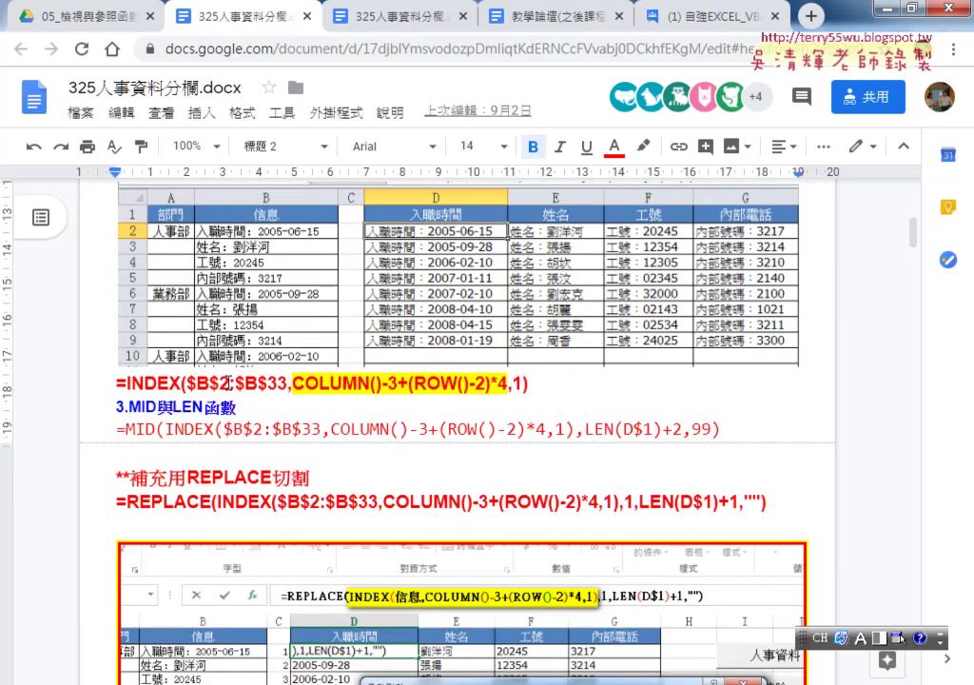
drag(531, 383, 112, 393)
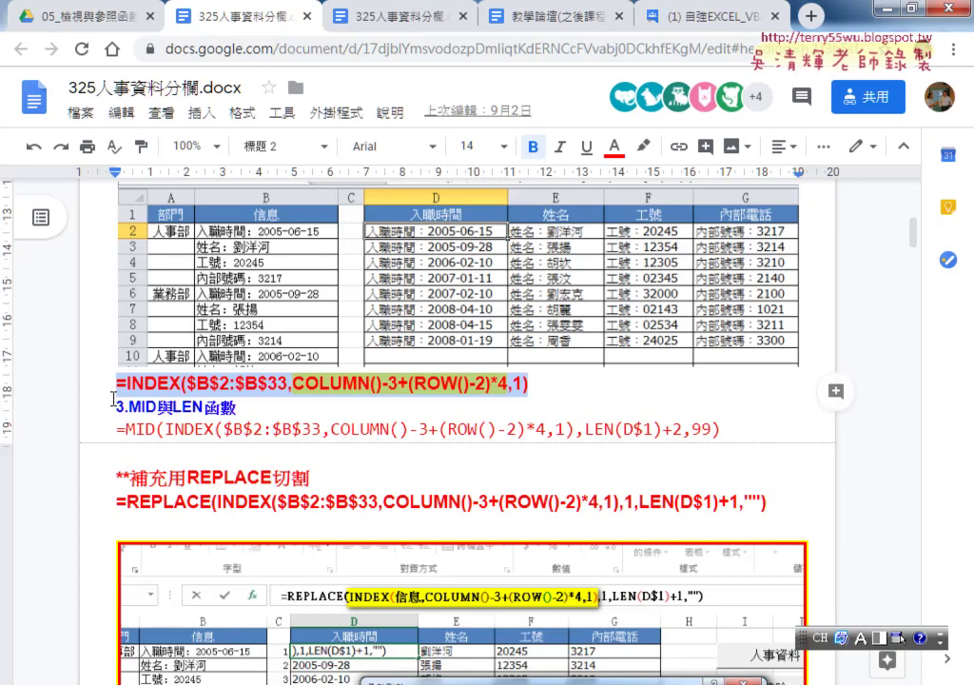
click(550, 17)
- Open the class 09 topic in the forum and follow its YouTube playlist link
click(676, 26)
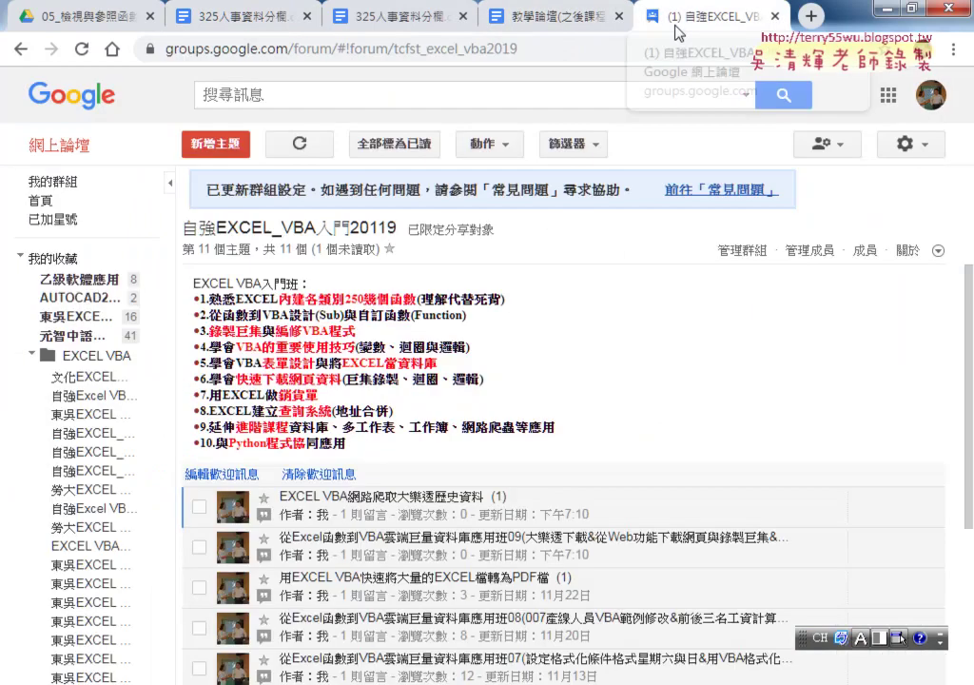
scroll(474, 380, down, 2)
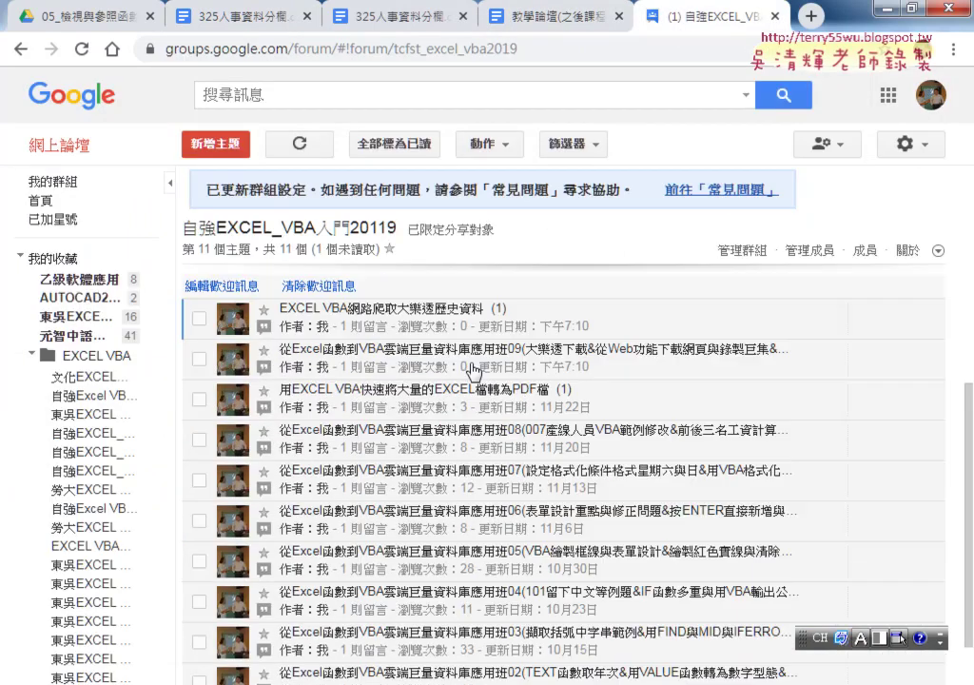
click(474, 367)
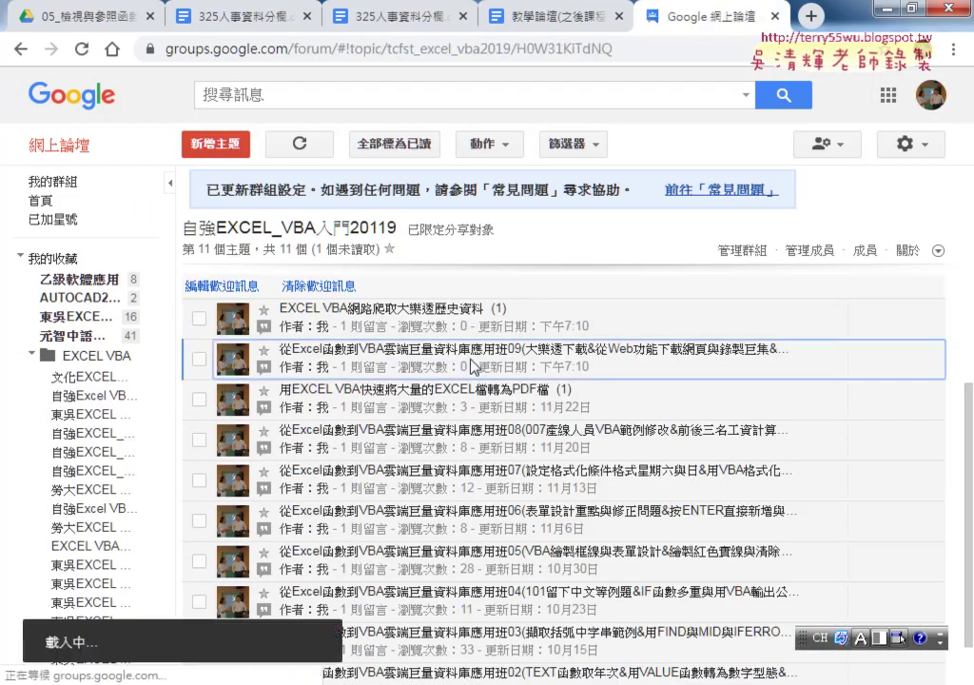
scroll(474, 366, down, 2)
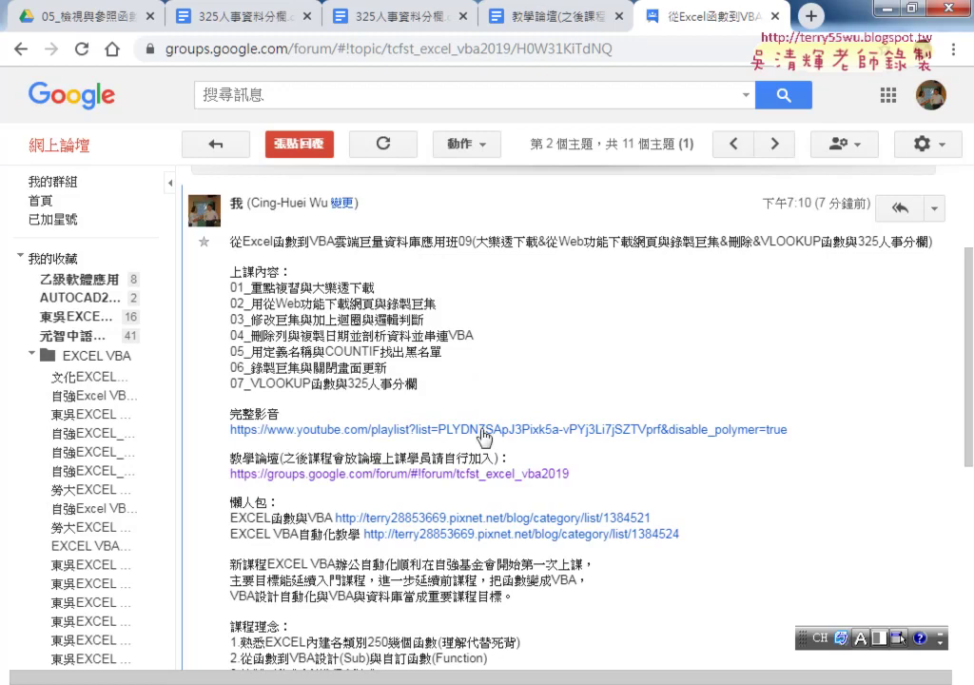
click(402, 429)
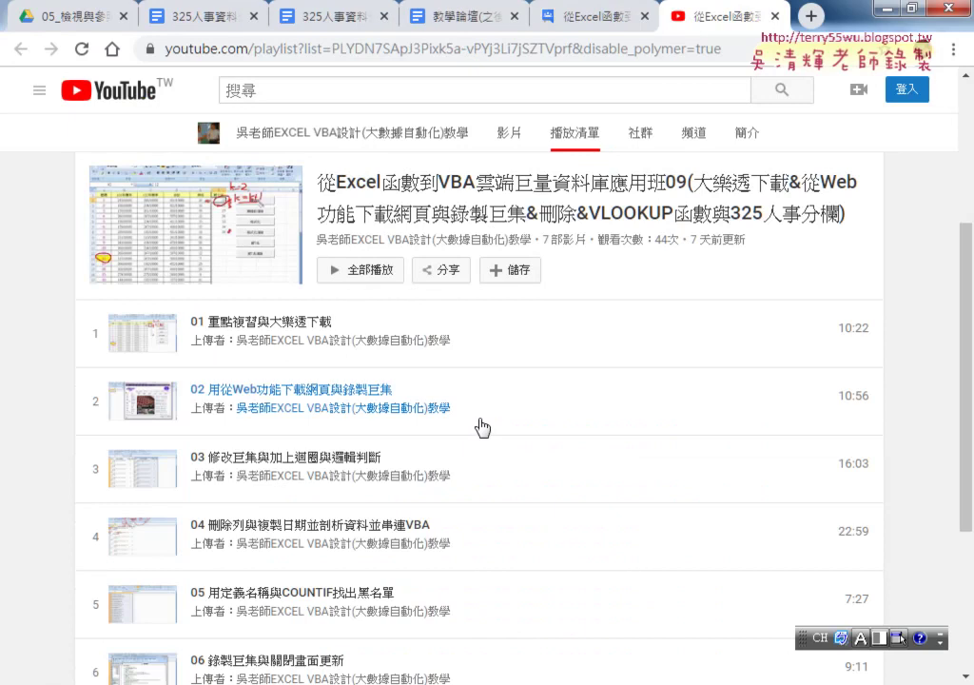
- Scroll through the seven lessons of the 應用班09 YouTube playlist
scroll(542, 354, down, 3)
scroll(541, 354, up, 1)
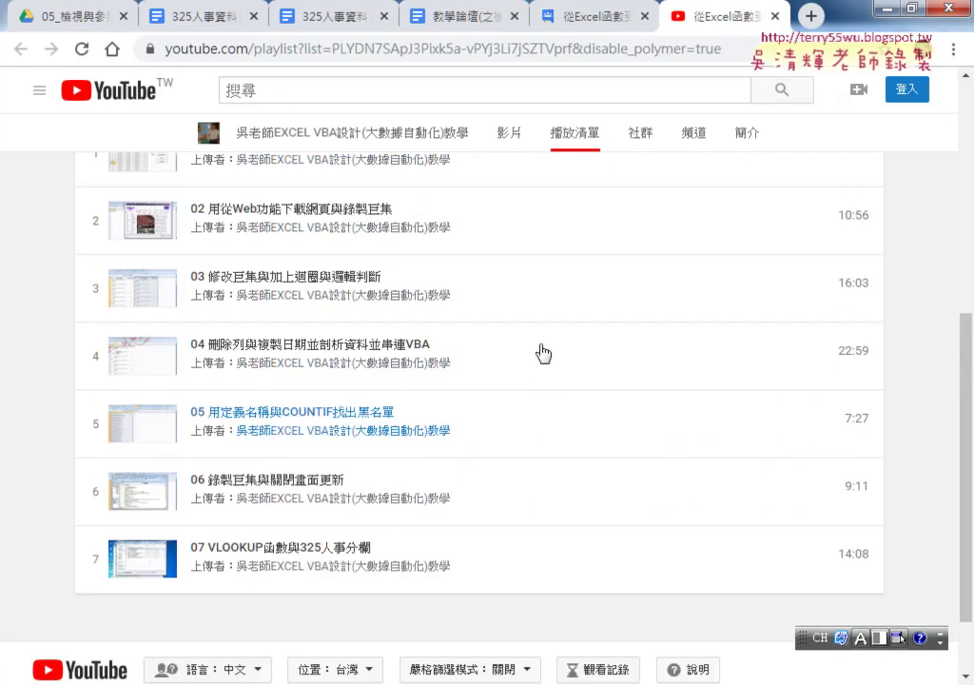
scroll(542, 354, up, 1)
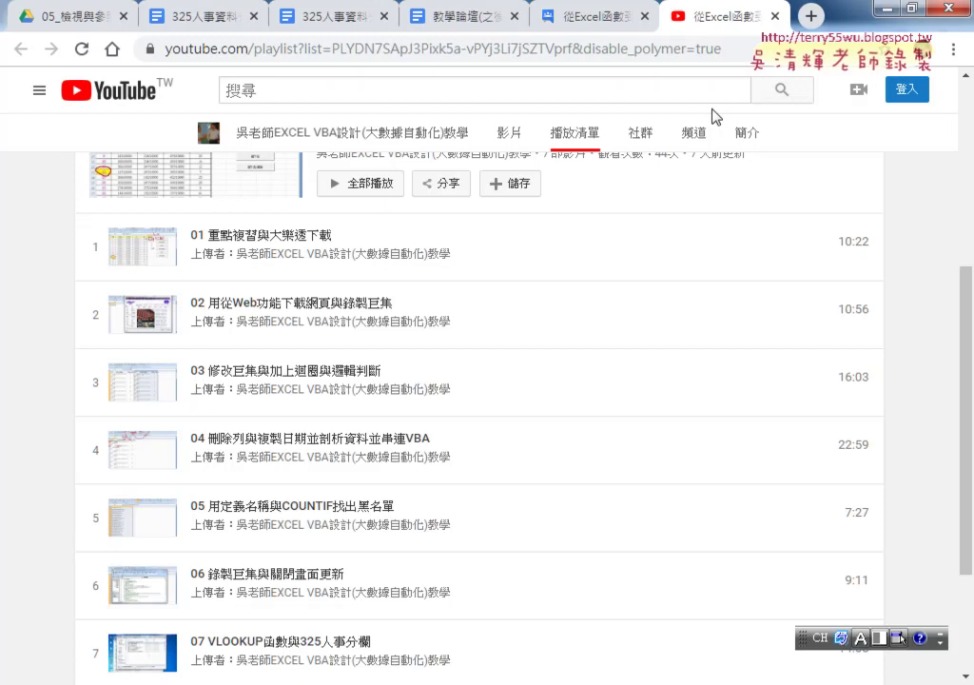
scroll(653, 218, up, 1)
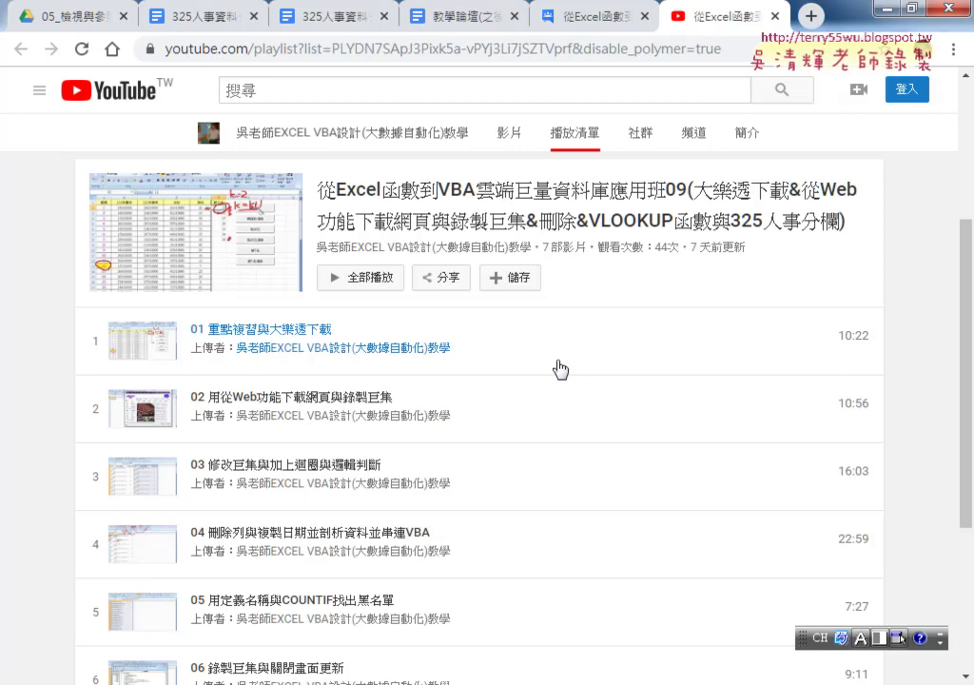
- From the forum topic list, open the lottery-history scraping topic and its blog article
click(562, 16)
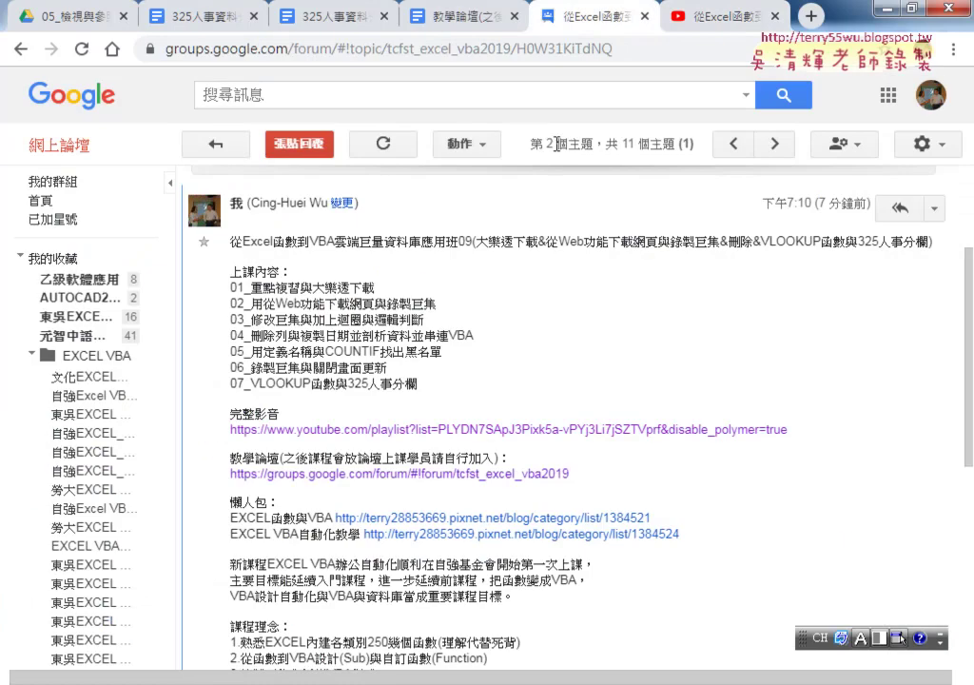
click(20, 49)
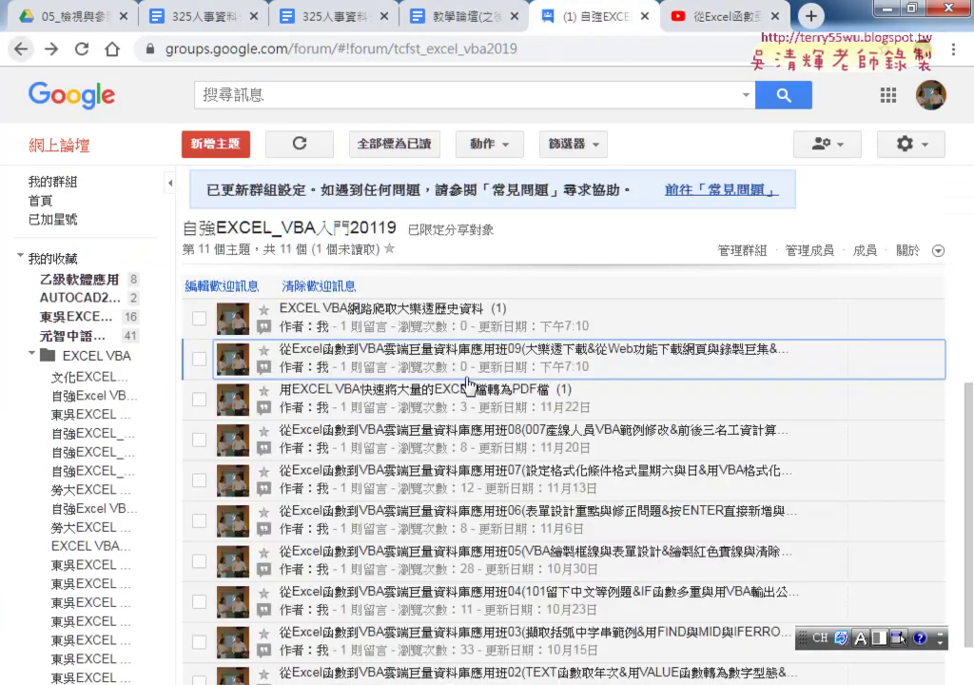
click(467, 314)
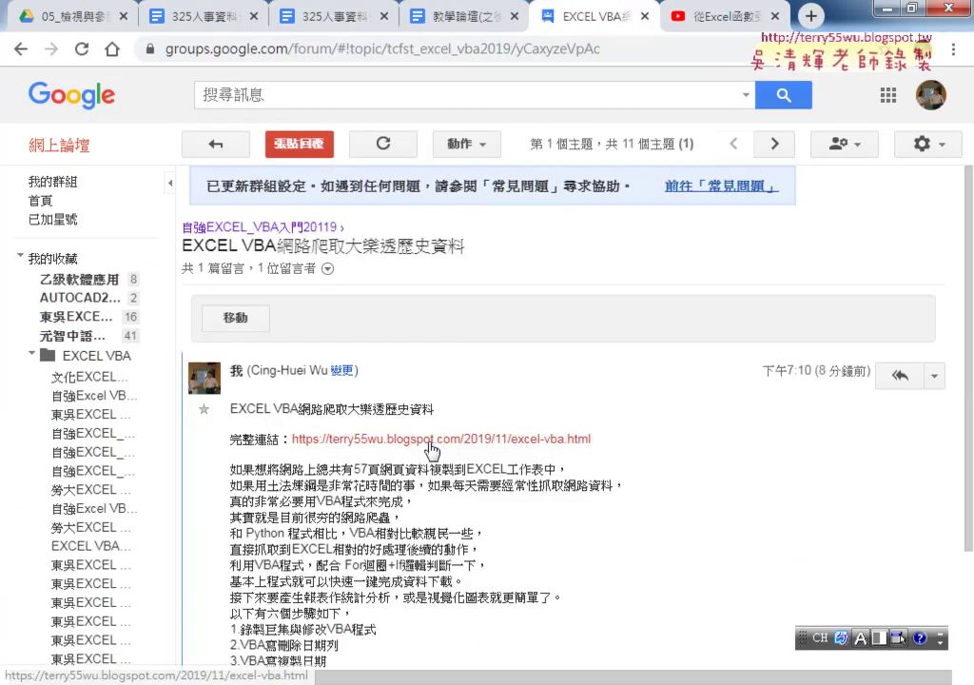
click(430, 446)
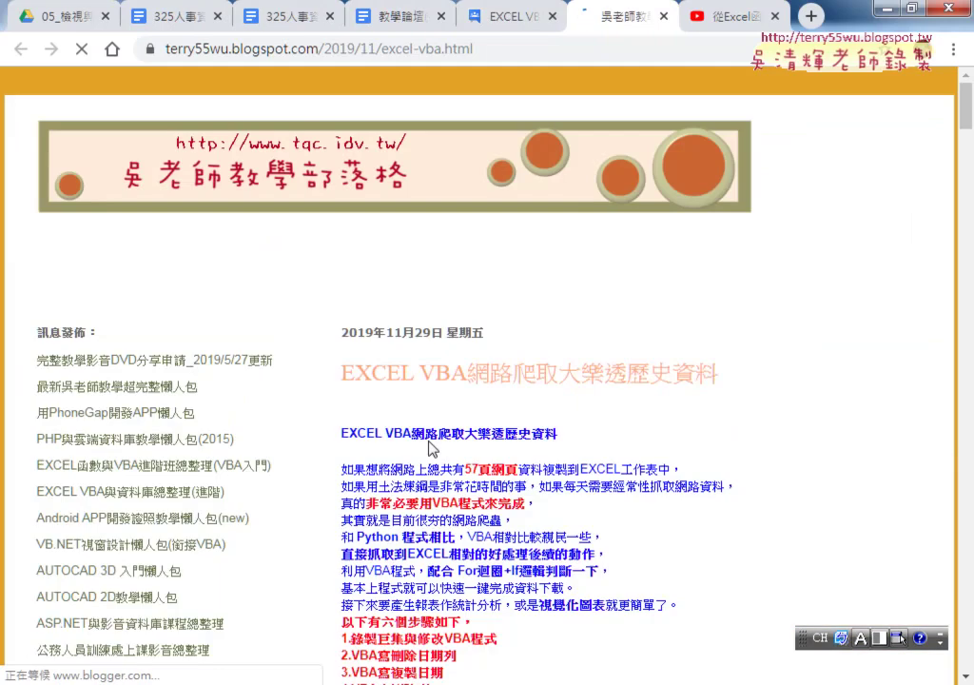
- Scroll down the blog post to its Excel statistics results table
scroll(430, 446, down, 2)
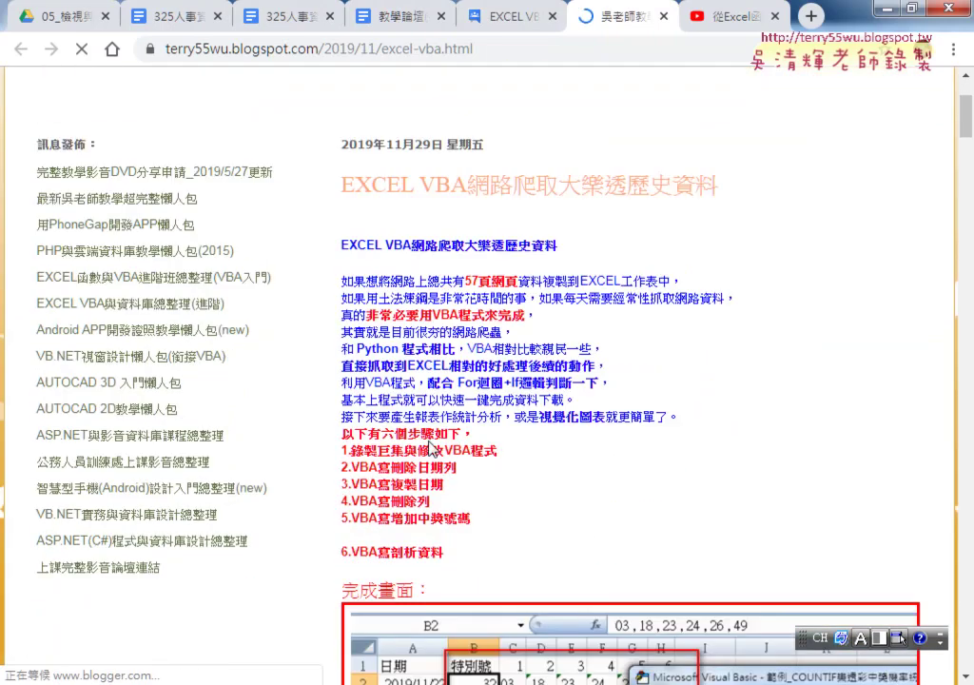
scroll(430, 446, down, 1)
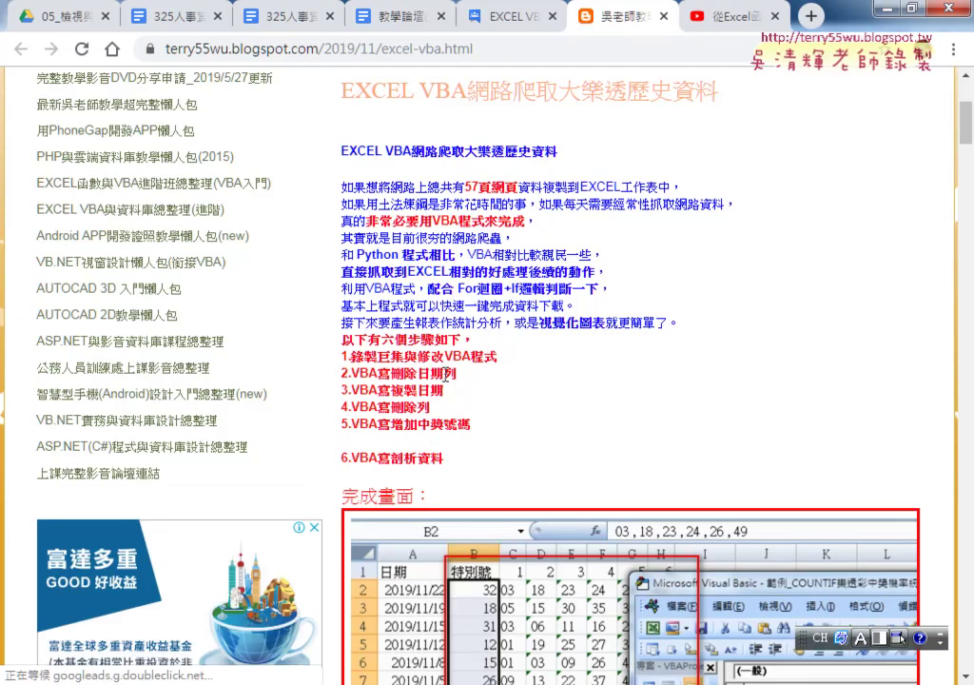
scroll(430, 447, down, 1)
scroll(430, 437, down, 1)
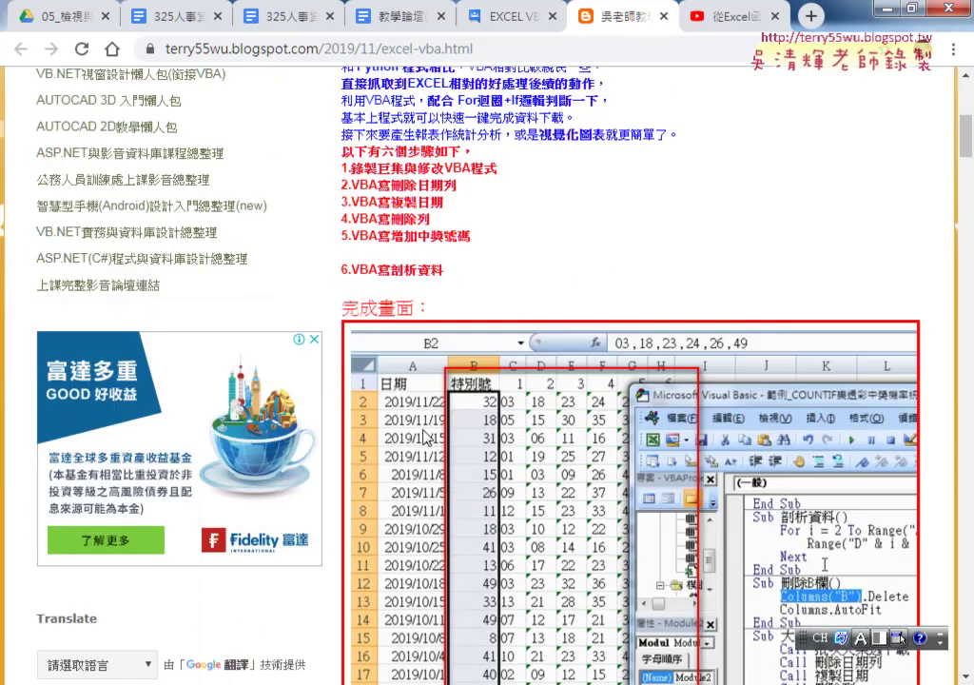
scroll(426, 439, down, 2)
scroll(425, 438, down, 3)
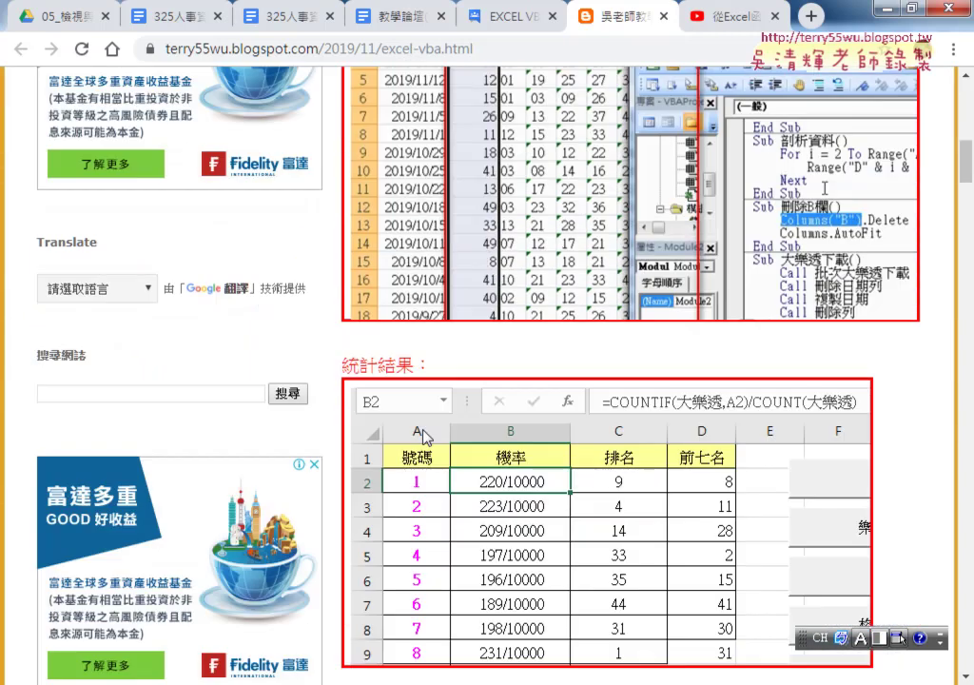
scroll(425, 438, down, 6)
- Open the lotto-8.com 大樂透 draw history and scroll down to its page-number links
click(530, 212)
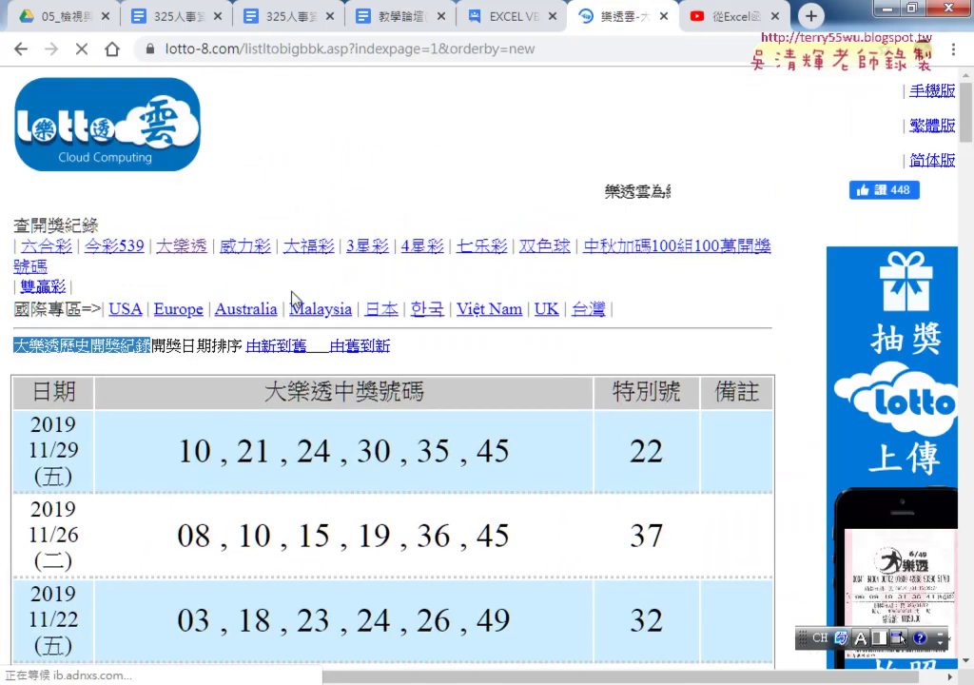
scroll(529, 341, down, 3)
scroll(529, 340, down, 4)
scroll(528, 341, down, 5)
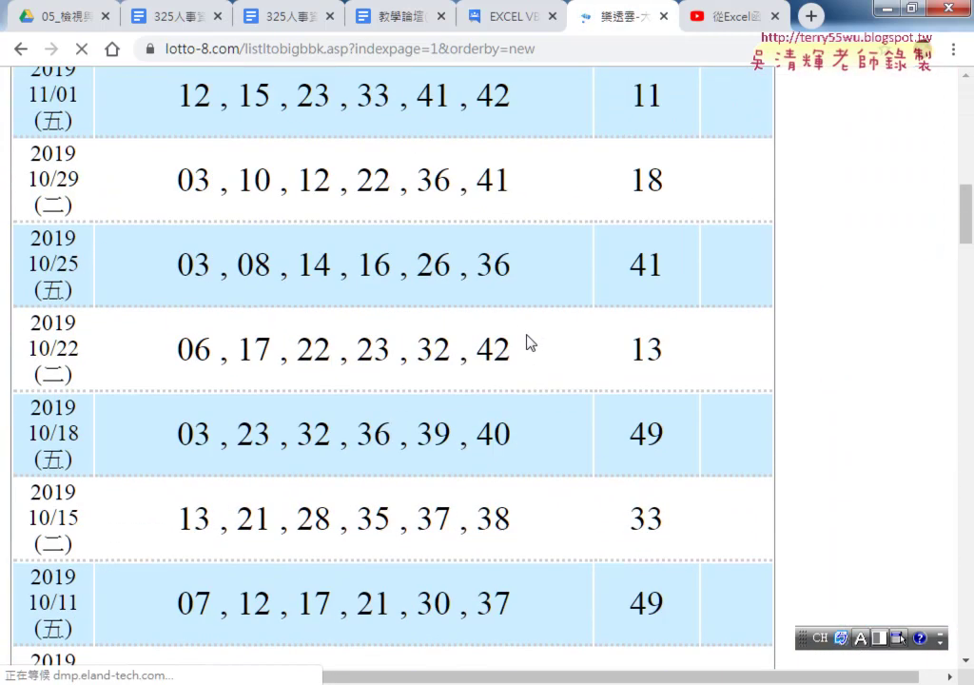
scroll(528, 340, down, 4)
scroll(445, 187, down, 2)
scroll(456, 146, down, 3)
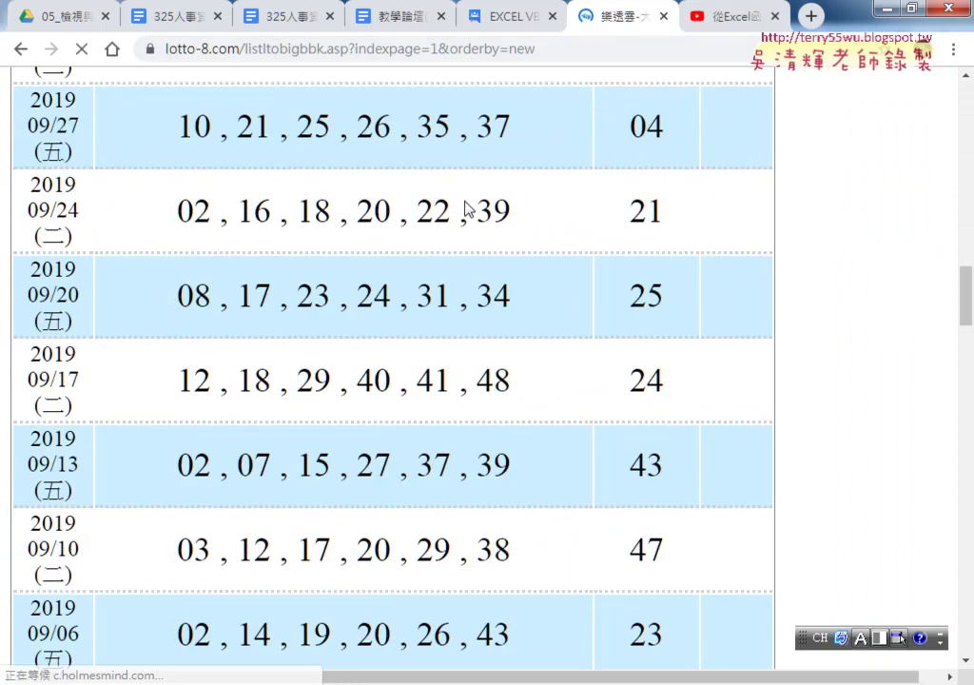
scroll(482, 213, down, 5)
scroll(466, 201, down, 2)
scroll(467, 207, down, 4)
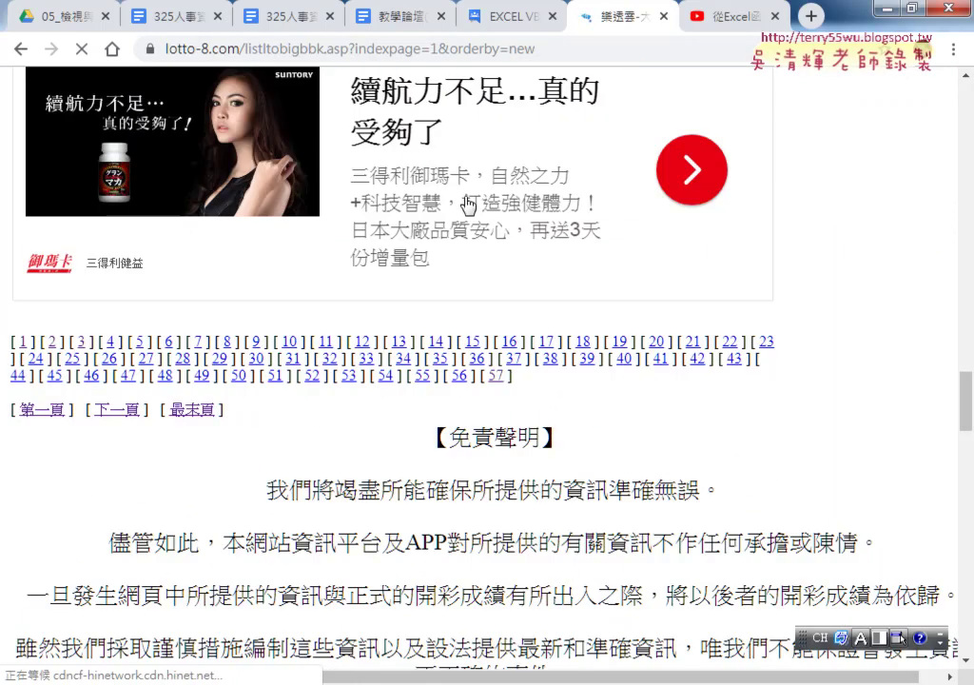
drag(519, 376, 196, 333)
- Scroll back up the draw list and return to the Excel VBA blog post
scroll(305, 338, up, 5)
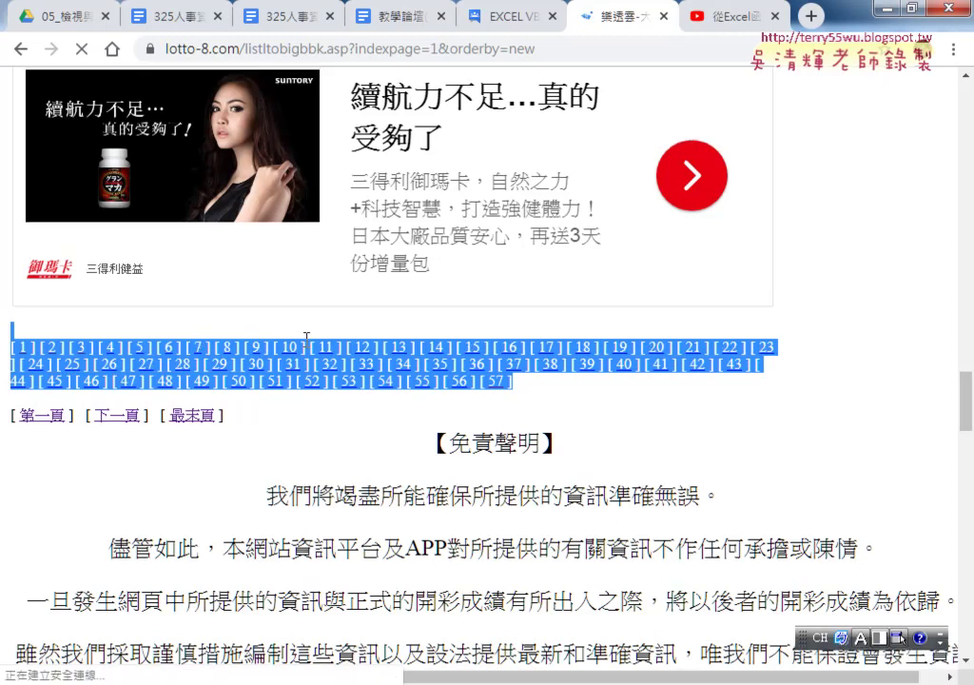
scroll(306, 339, up, 3)
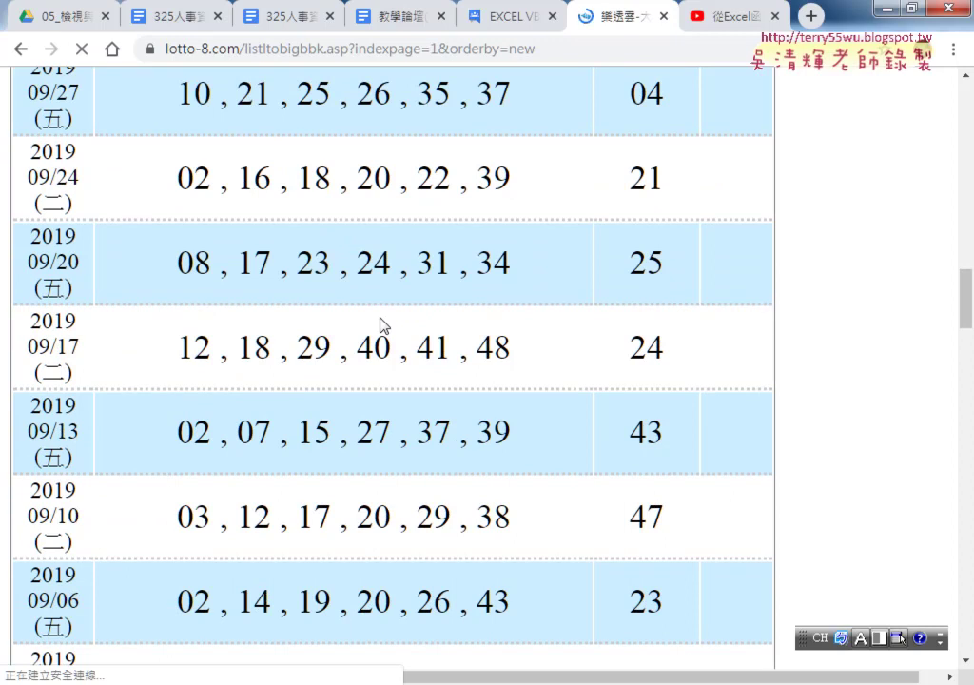
scroll(380, 325, up, 3)
scroll(381, 330, up, 1)
scroll(381, 320, up, 1)
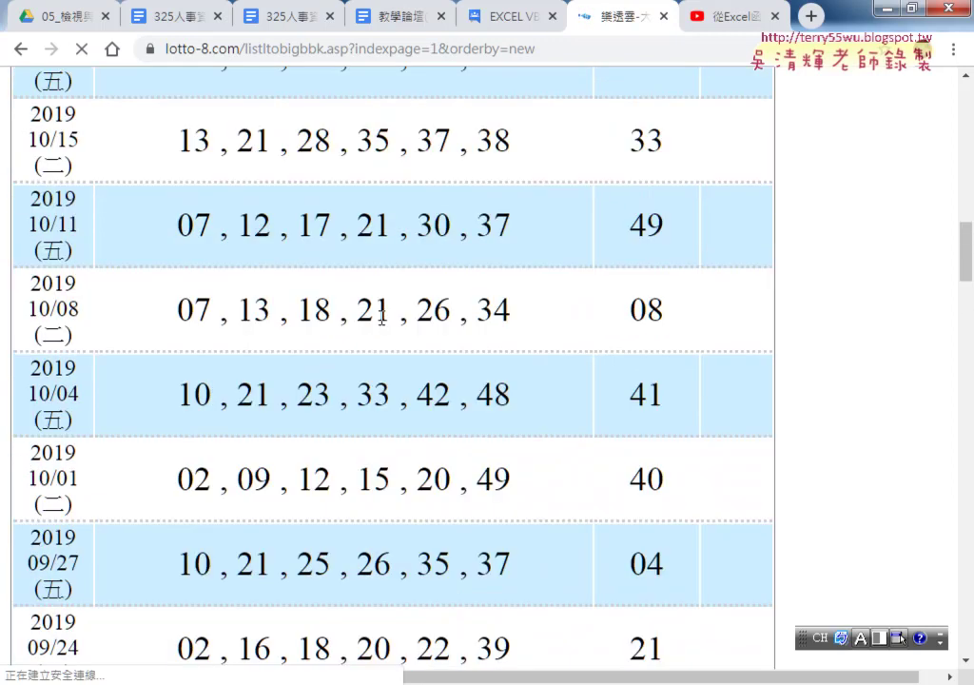
scroll(382, 319, up, 3)
scroll(380, 326, up, 2)
scroll(380, 325, up, 2)
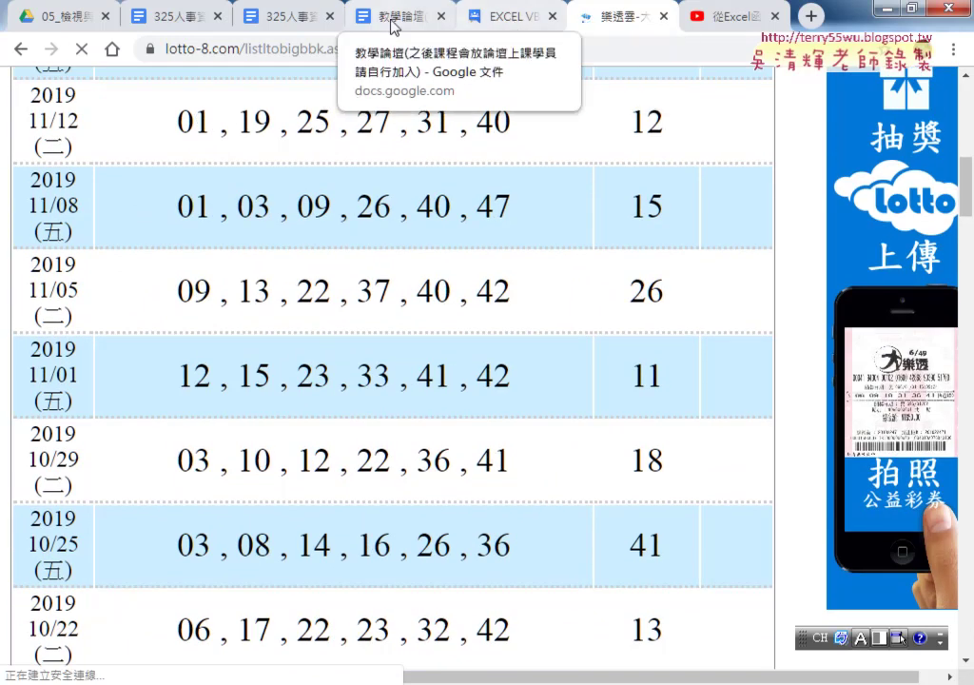
click(20, 48)
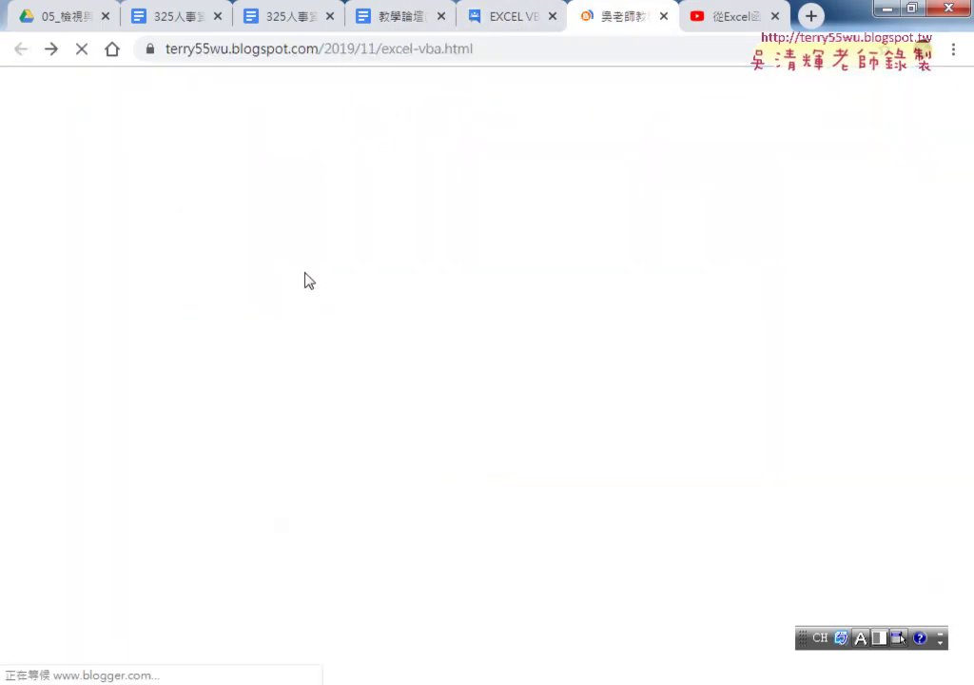
- Highlight key words in steps one to four: 修改VBA, 日期列, 複製日期 and 刪除列
scroll(455, 274, up, 3)
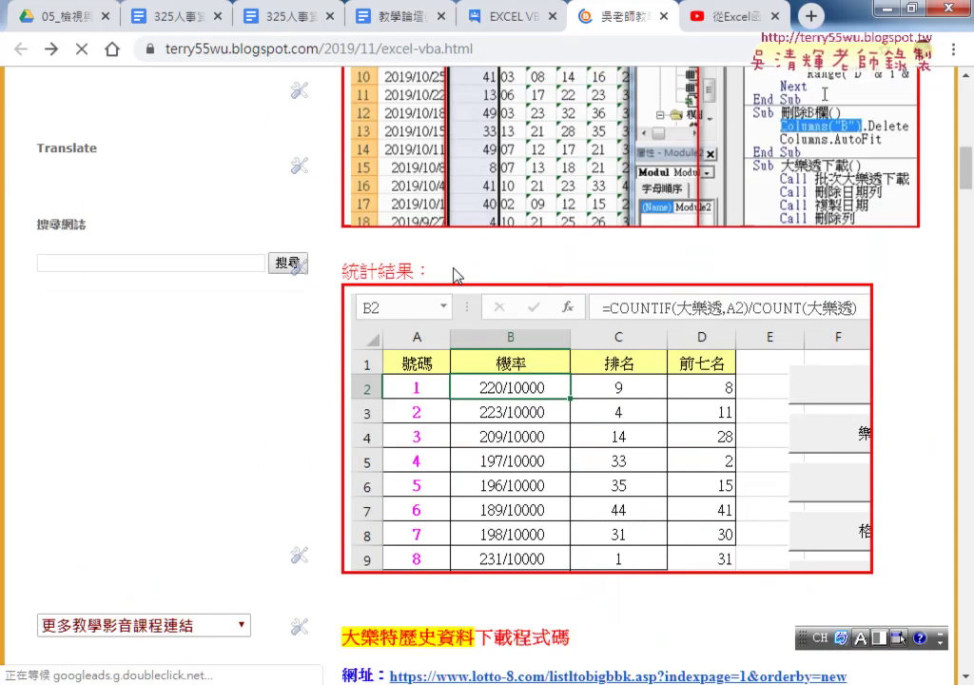
scroll(456, 274, up, 2)
scroll(456, 274, up, 5)
scroll(456, 274, up, 1)
scroll(456, 274, down, 1)
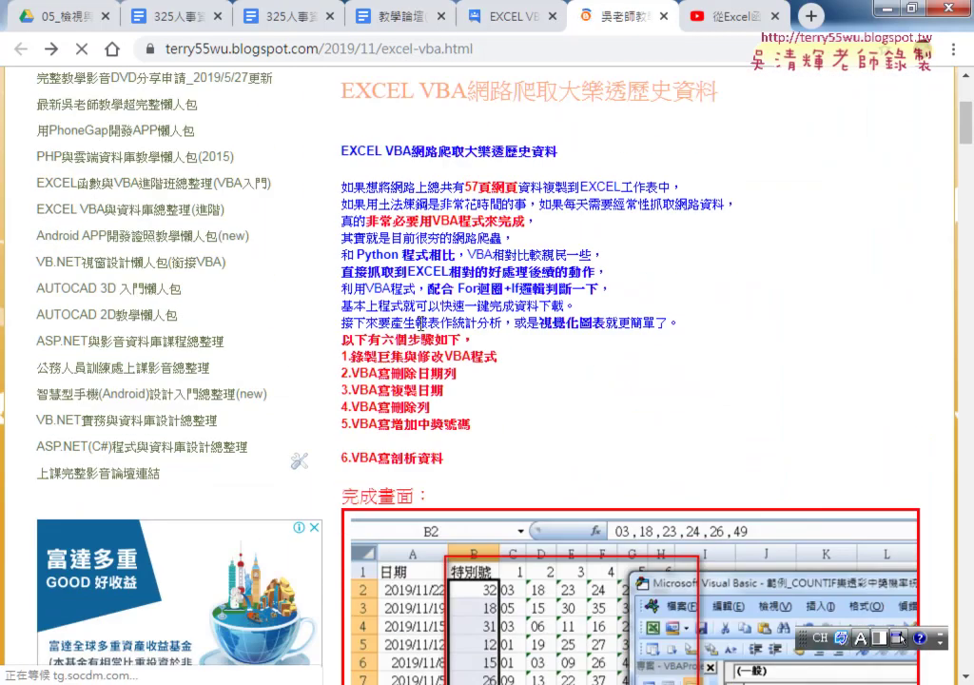
drag(350, 357, 405, 358)
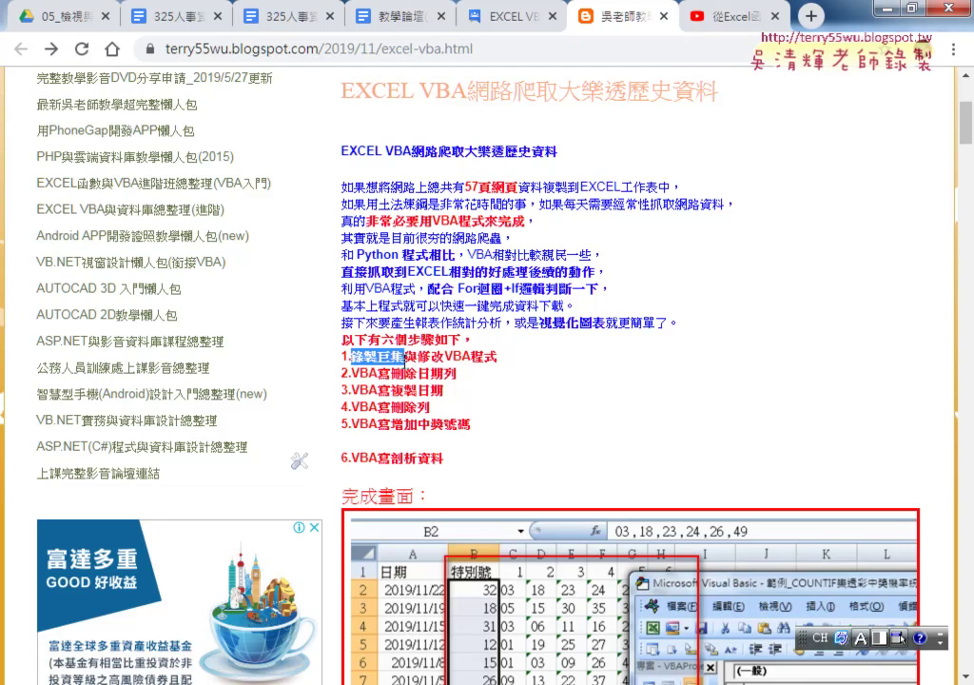
mouse_move(417, 357)
mouse_down()
mouse_move(493, 363)
mouse_move(472, 360)
mouse_up()
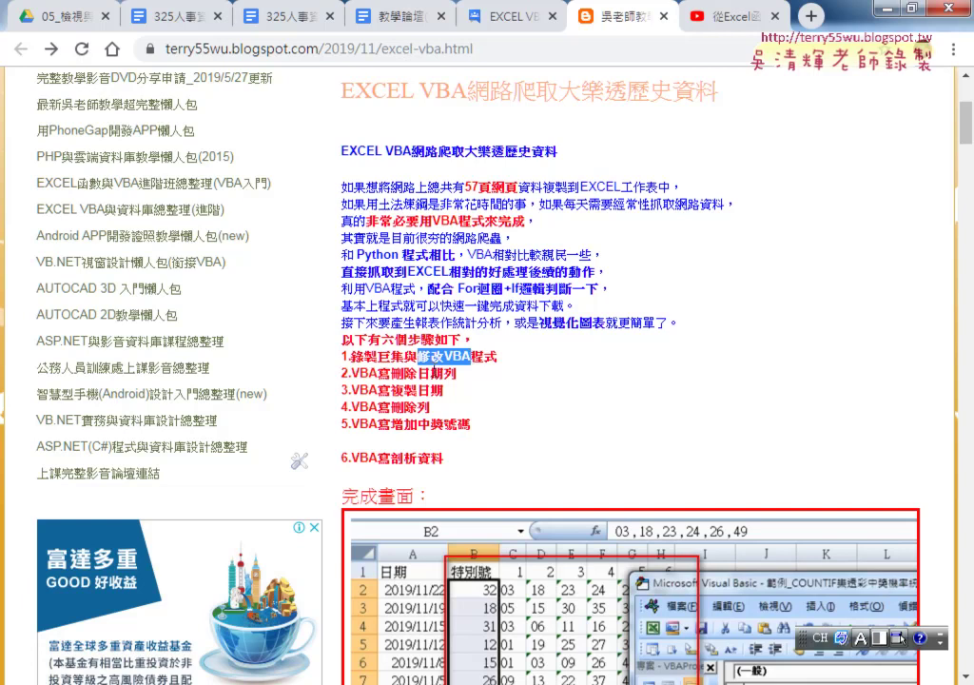
drag(457, 374, 419, 373)
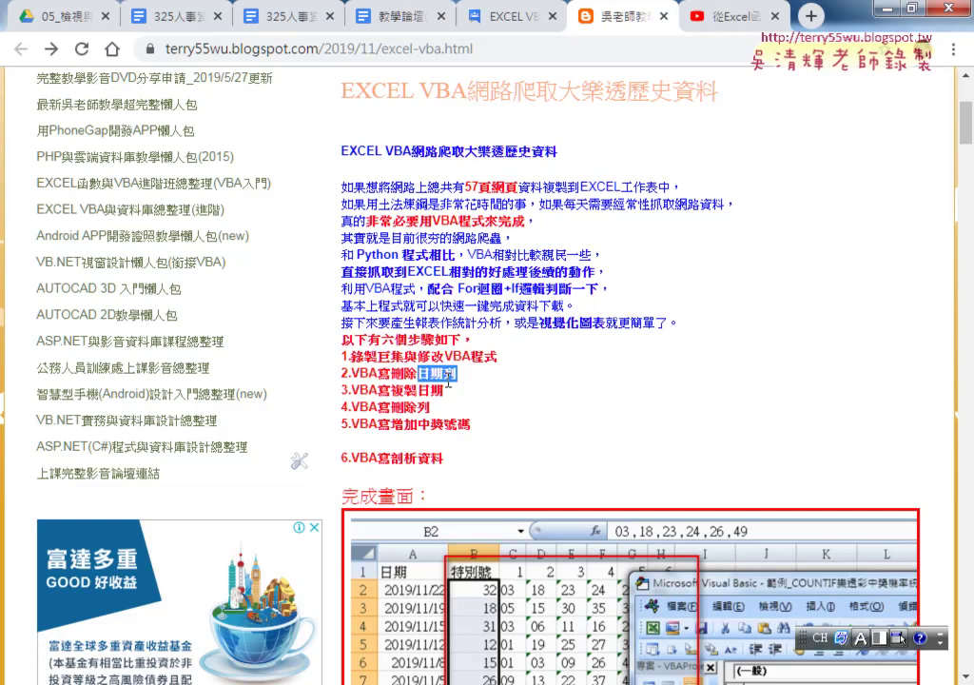
drag(445, 390, 391, 391)
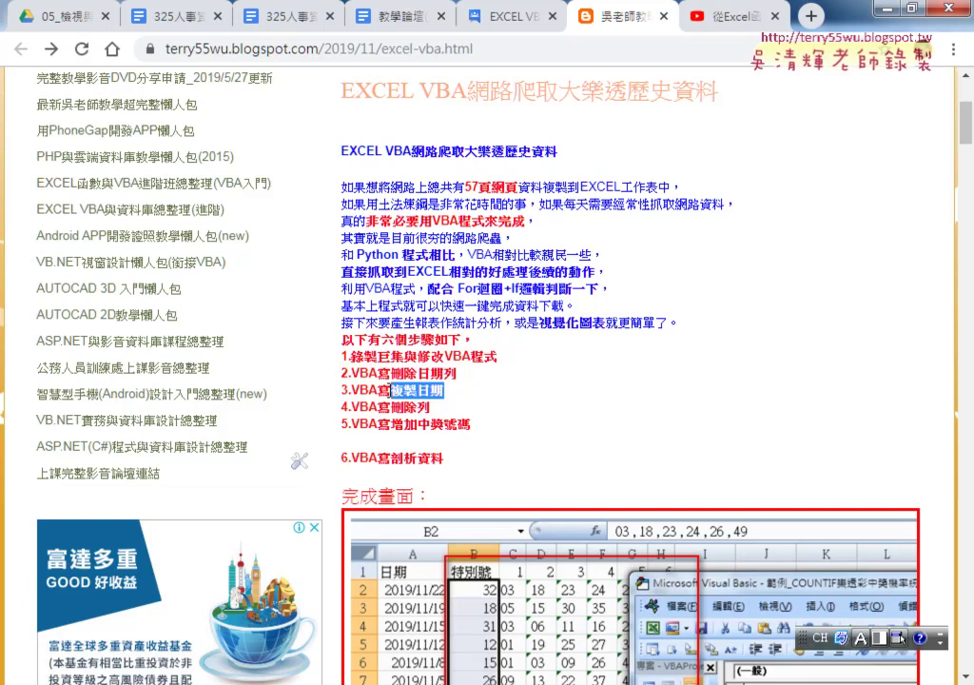
drag(431, 408, 391, 407)
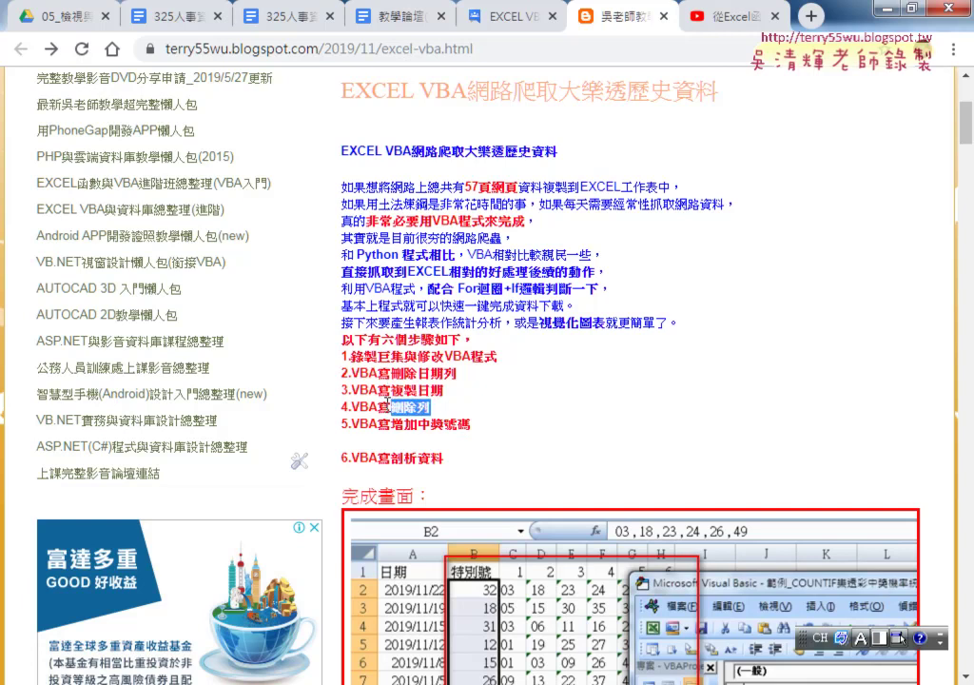
- Highlight 中獎號碼 in step five, then minimize the browser to show the Excel workbook
click(473, 425)
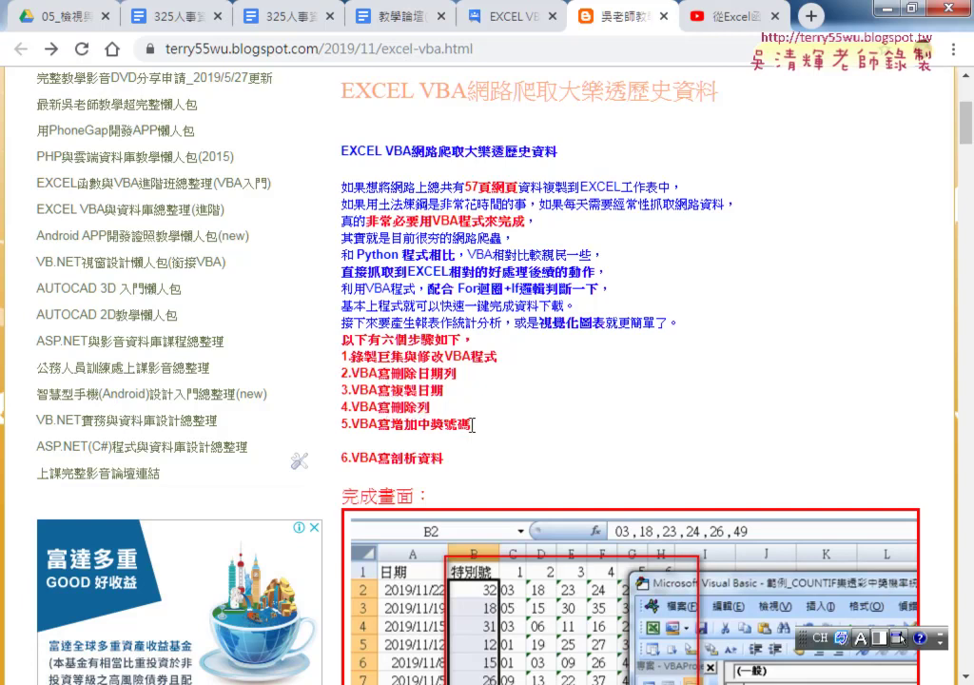
scroll(379, 356, down, 2)
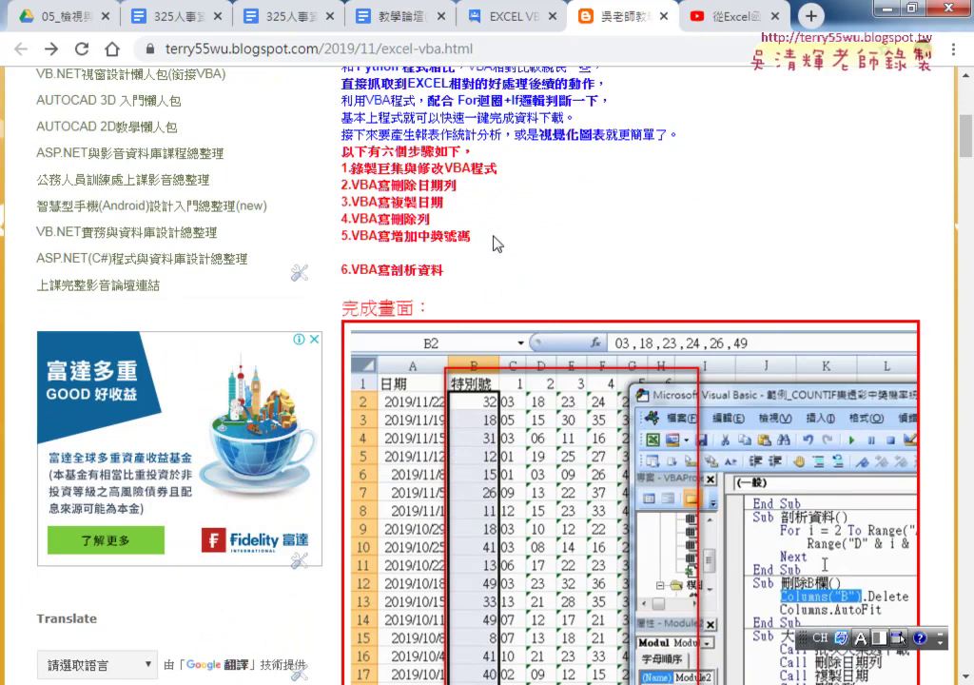
drag(474, 237, 419, 237)
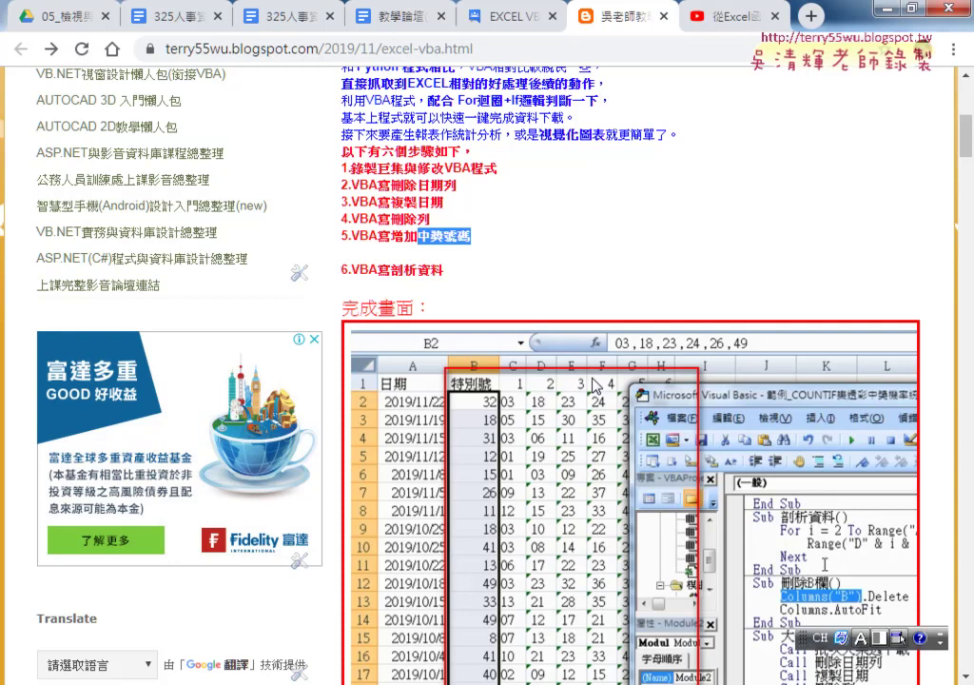
click(885, 9)
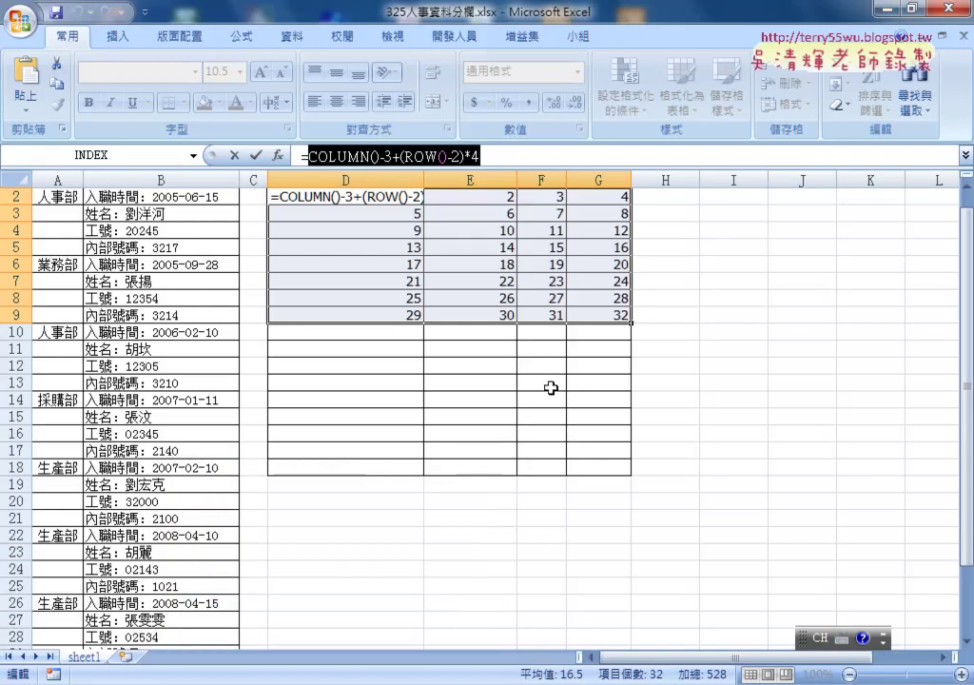
- Copy the COLUMN()-3+(ROW()-2)*4 expression and cut it from D2, leaving only '='
right_click(410, 156)
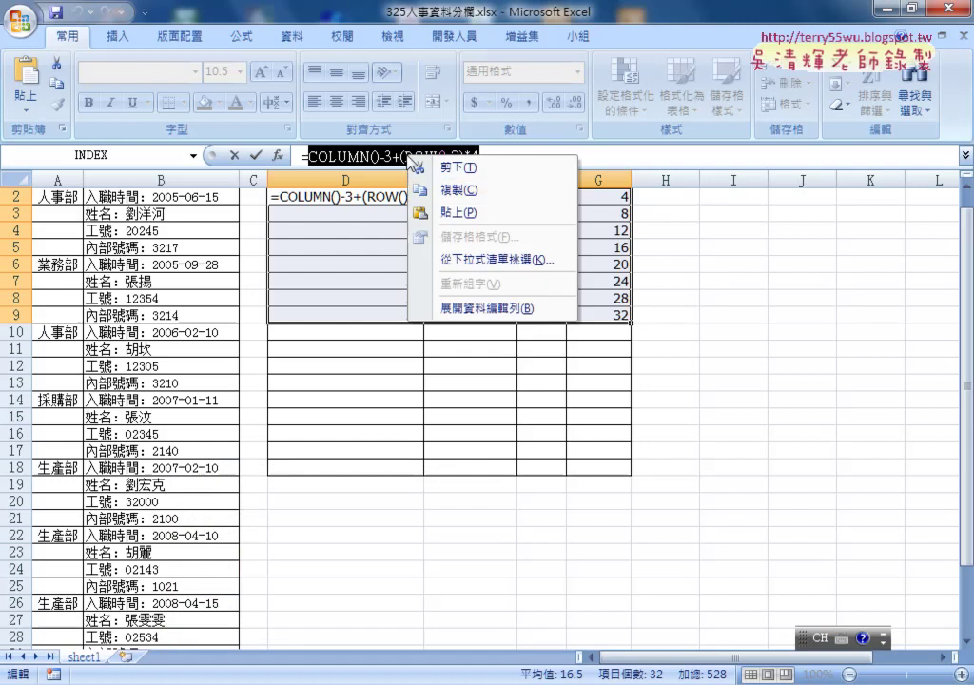
click(440, 191)
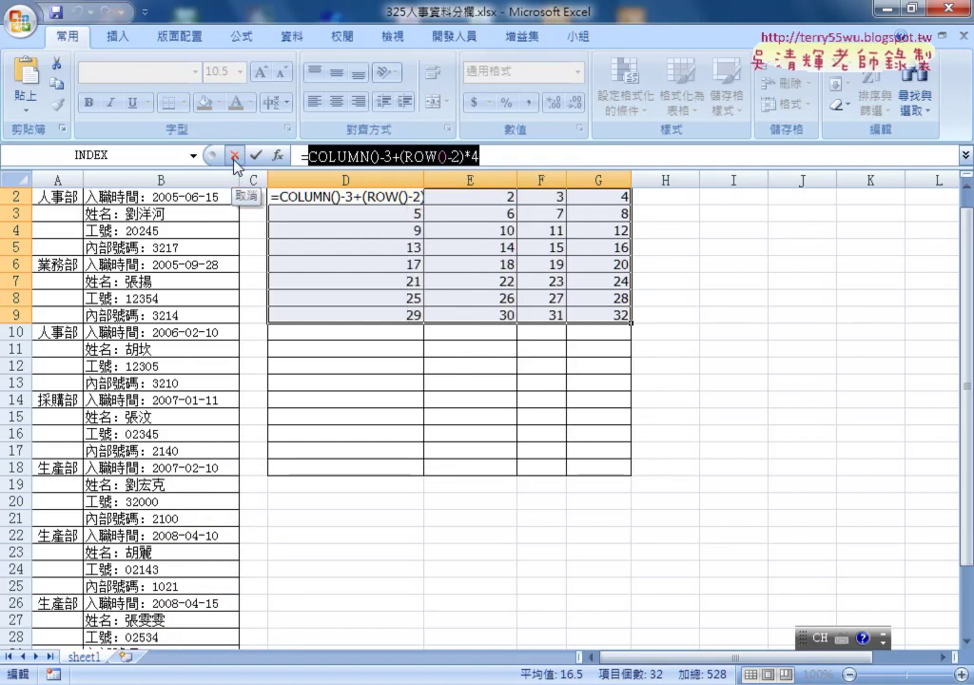
click(234, 156)
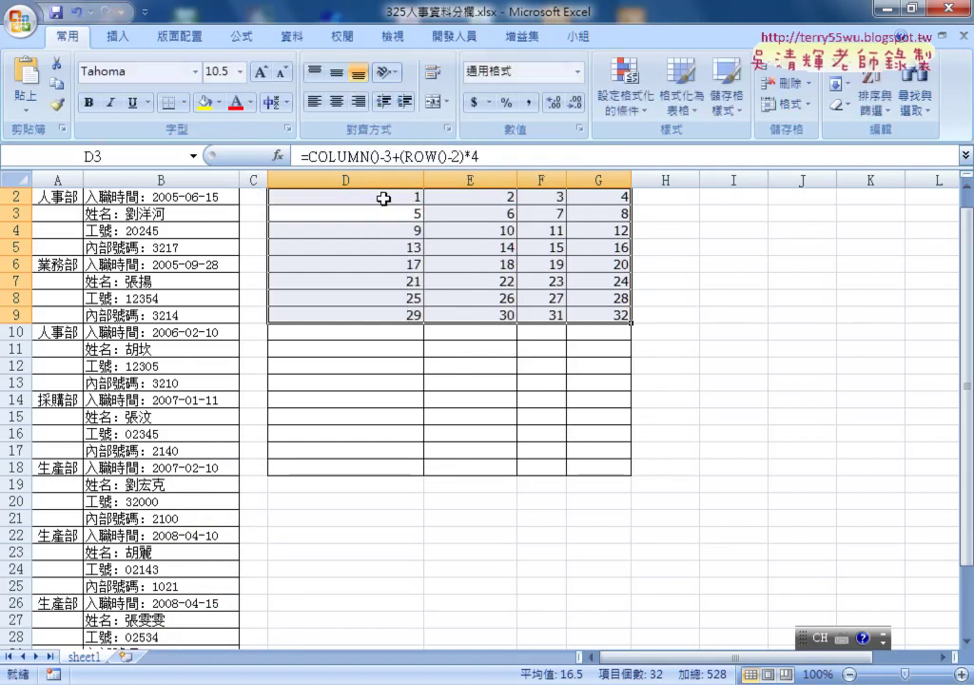
click(382, 198)
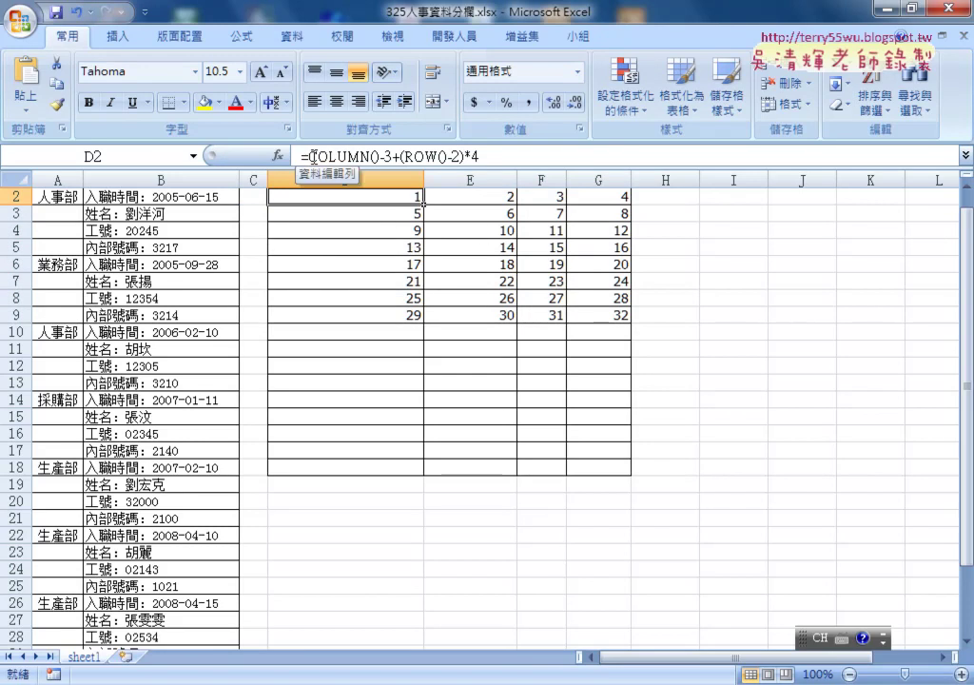
drag(303, 155, 466, 155)
right_click(433, 156)
click(452, 174)
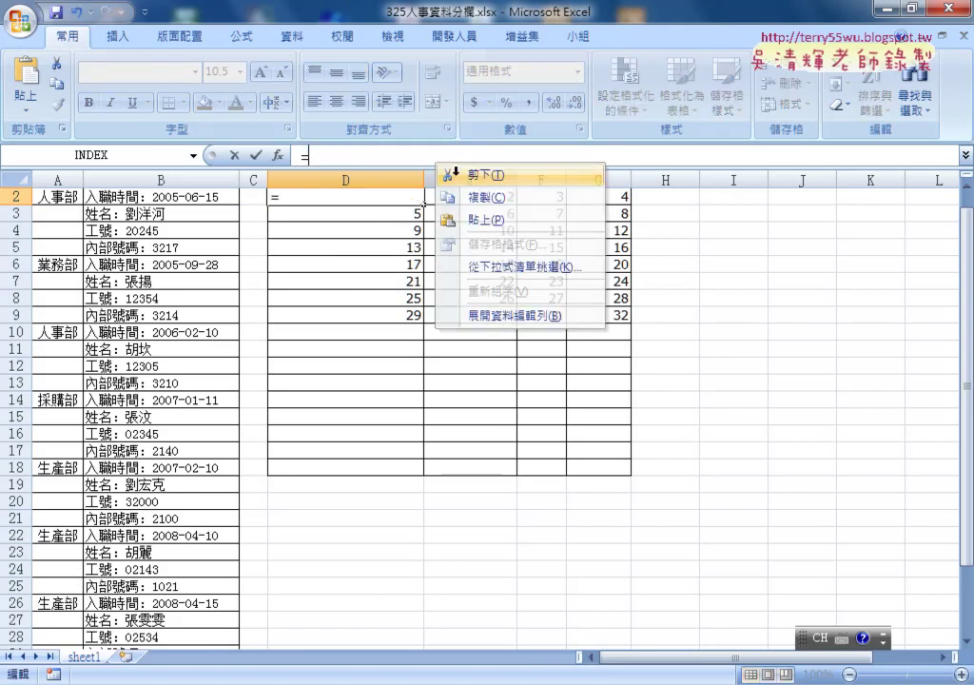
- Insert the INDEX function, array form, from the recently used functions
click(278, 156)
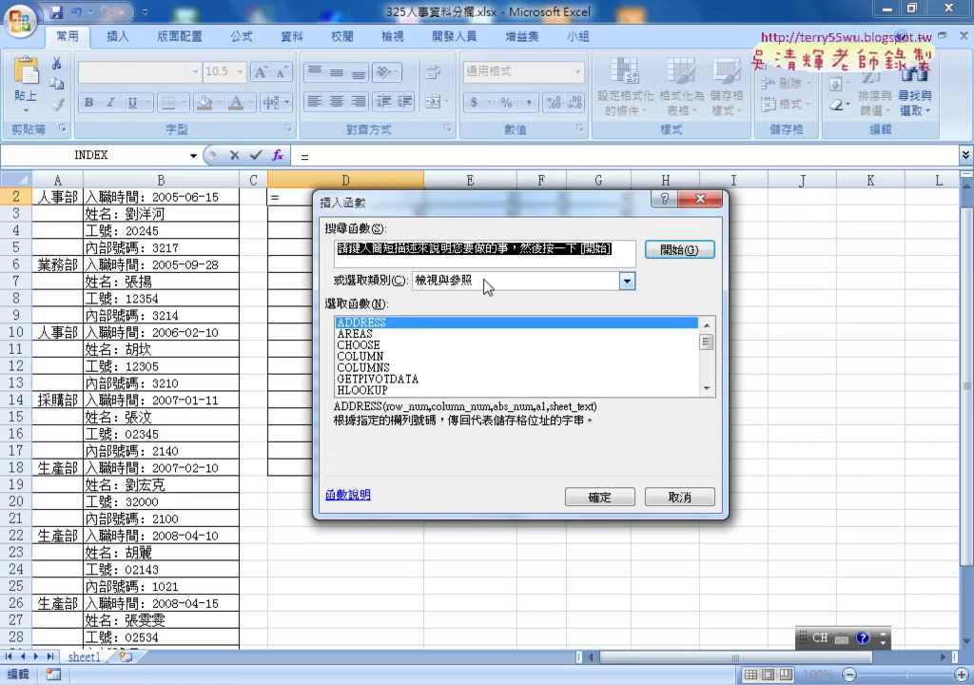
click(471, 280)
click(483, 301)
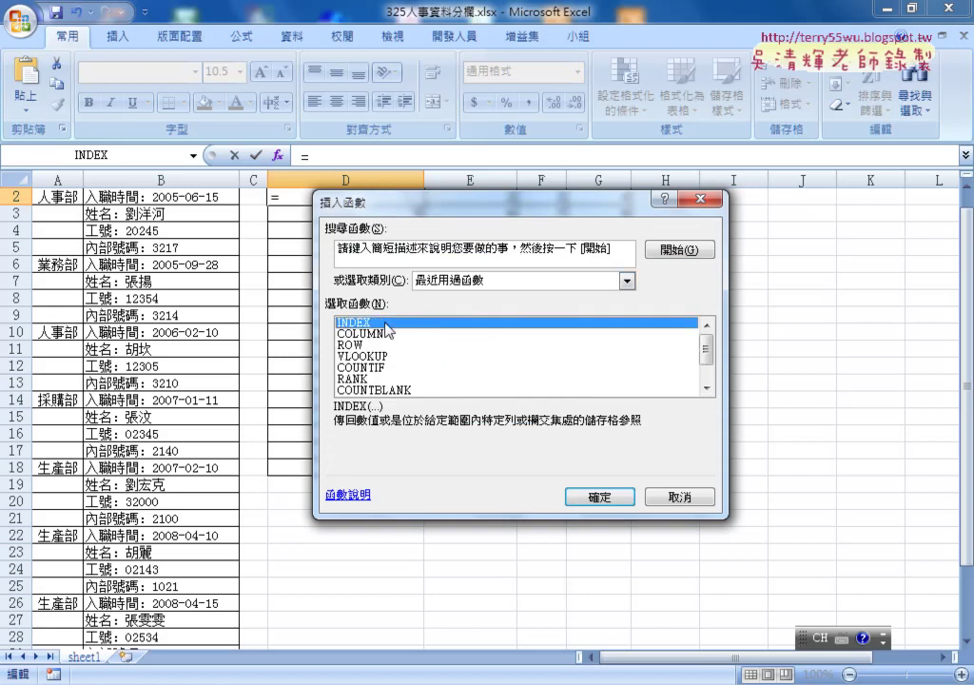
double_click(428, 324)
click(518, 400)
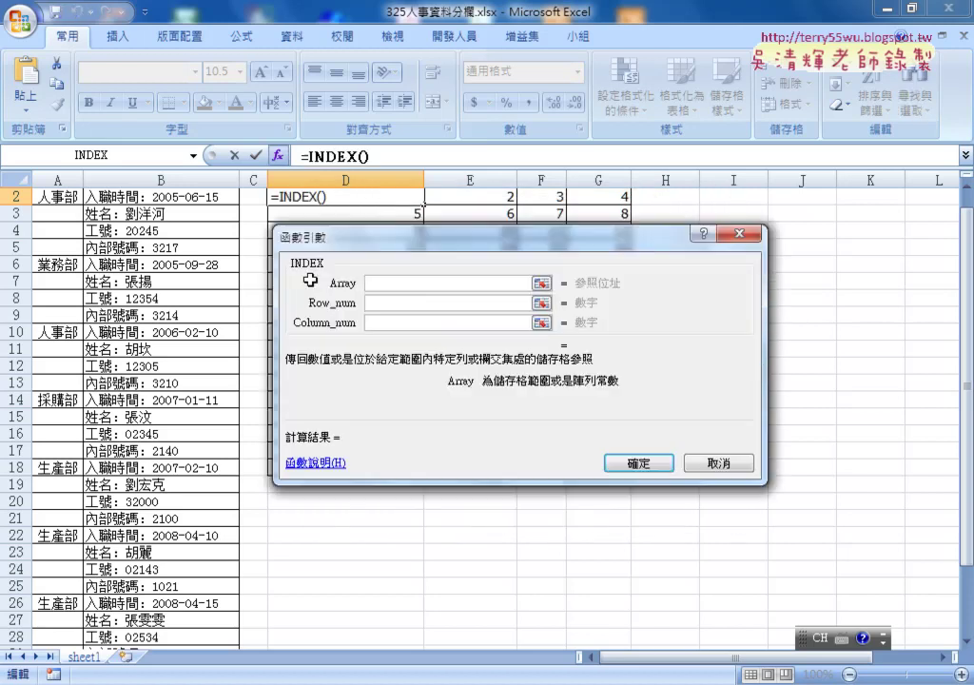
- Set INDEX's Array to $B$2:$B$33 and paste the COLUMN/ROW expression as Row_num
click(159, 200)
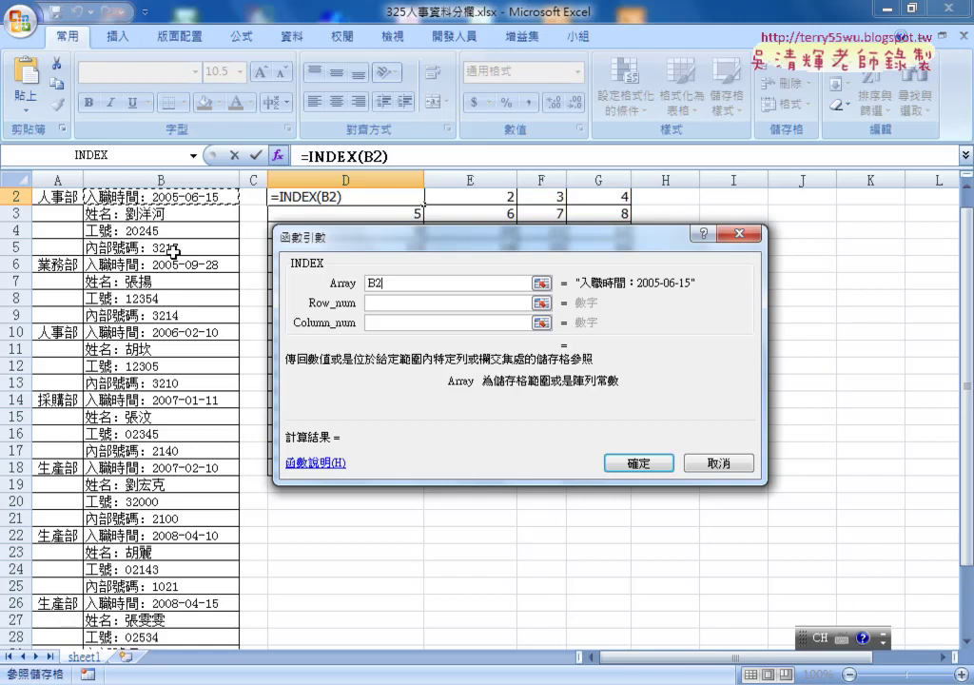
drag(173, 249, 162, 637)
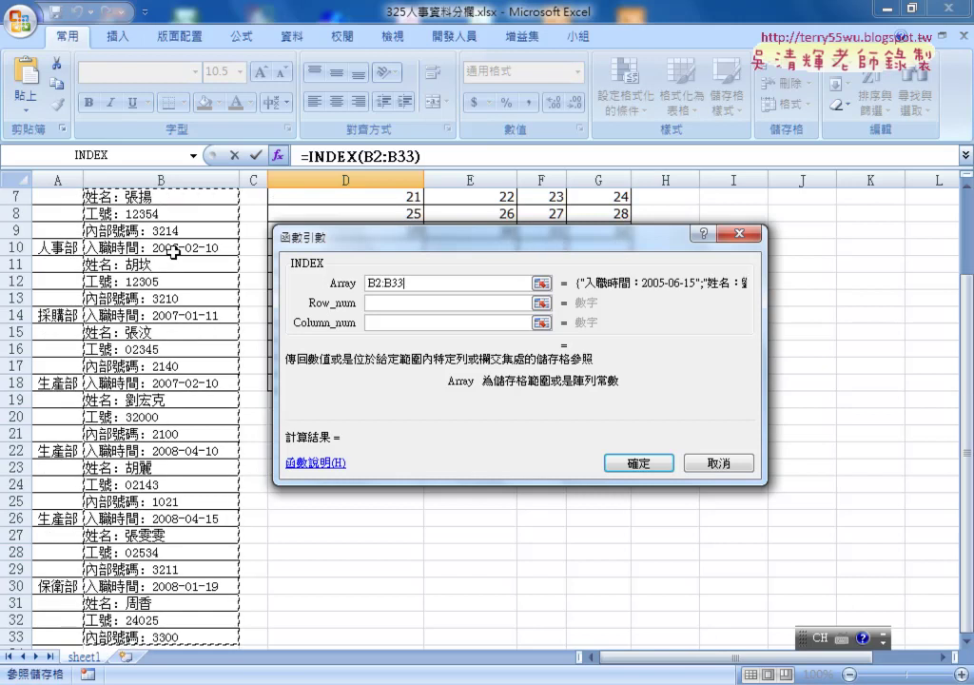
double_click(396, 287)
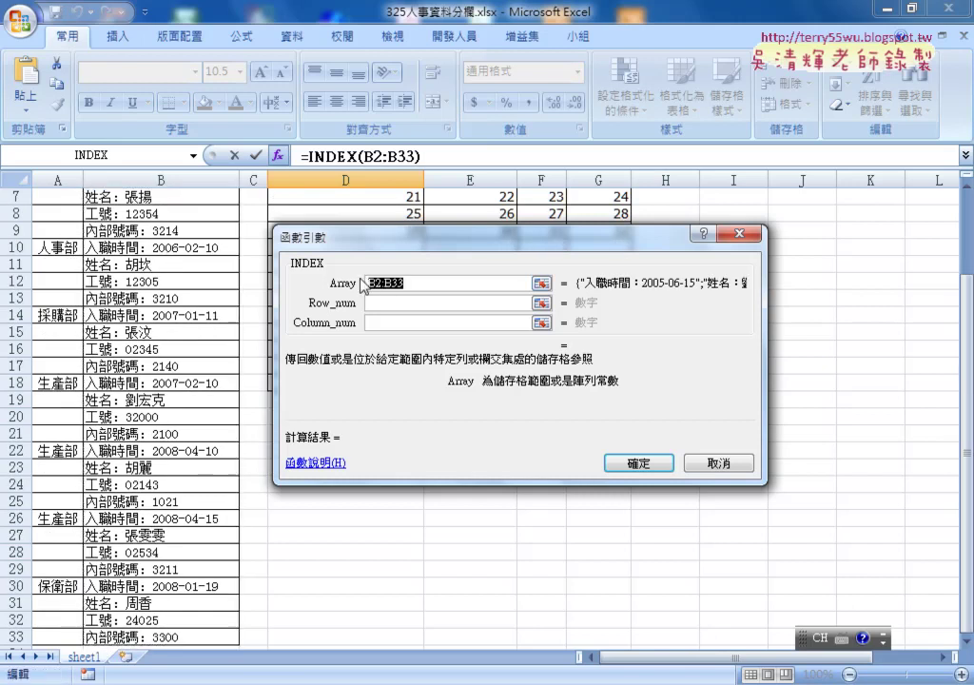
key(F4)
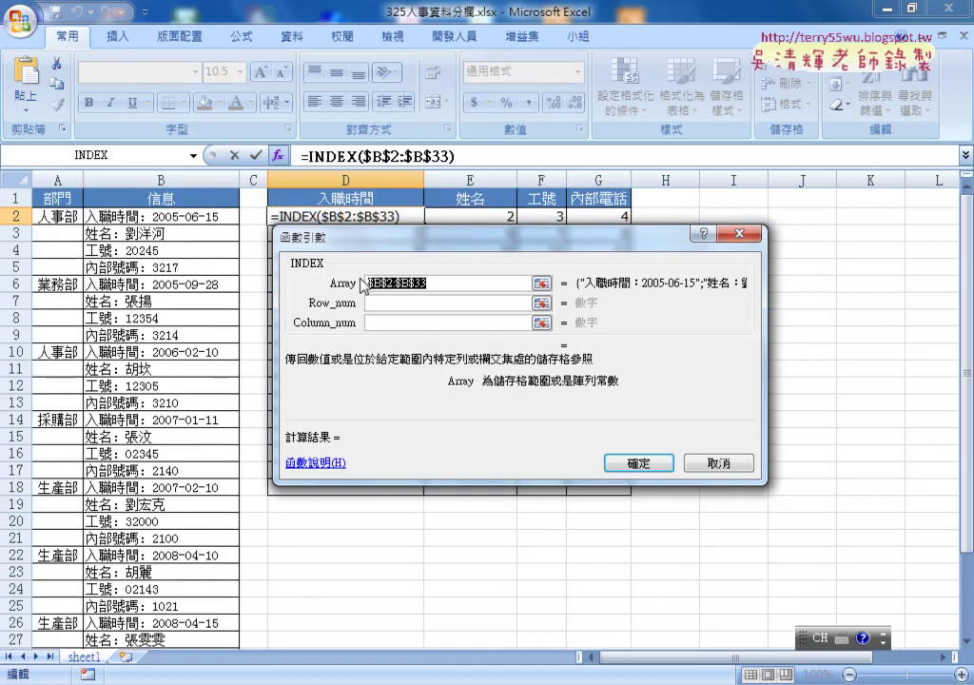
click(371, 302)
right_click(373, 303)
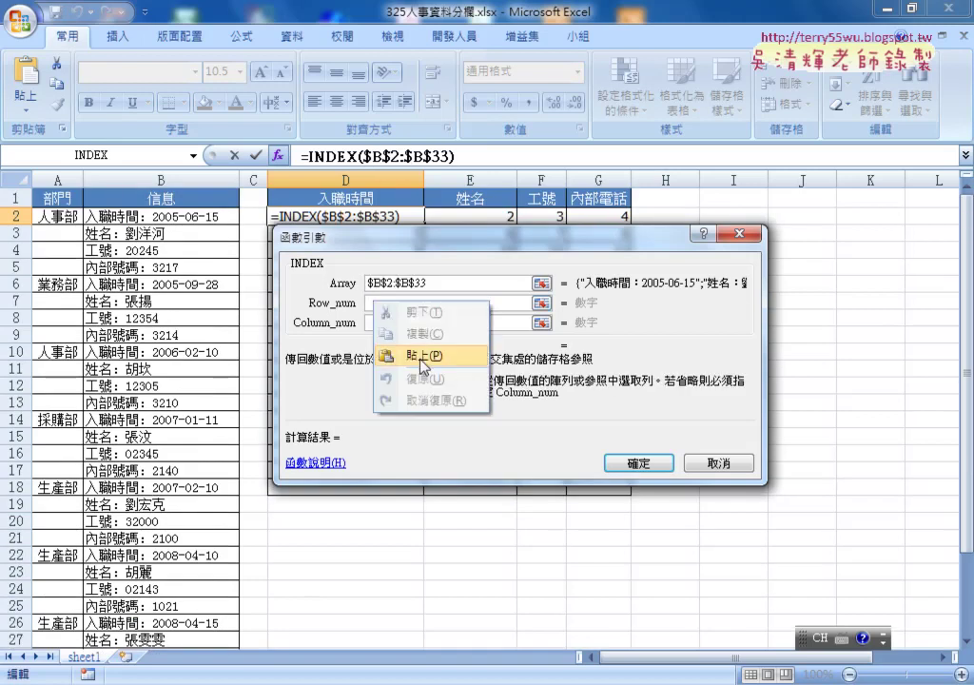
click(424, 357)
click(411, 324)
- Enter 1 as Column_num, confirm the INDEX formula and fill it across D2:G9
text(1)
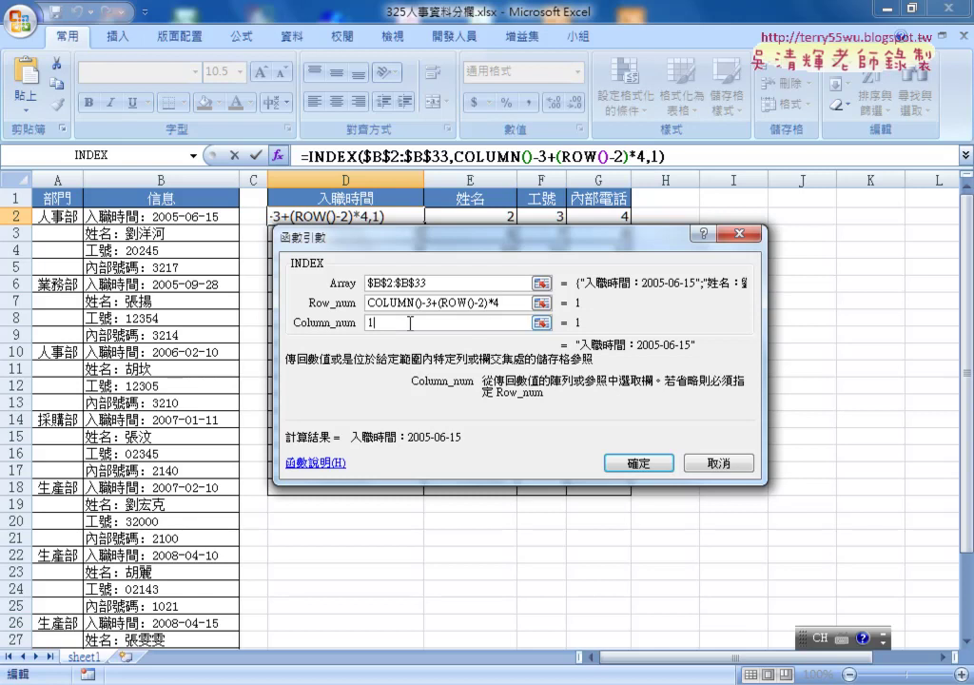
click(639, 462)
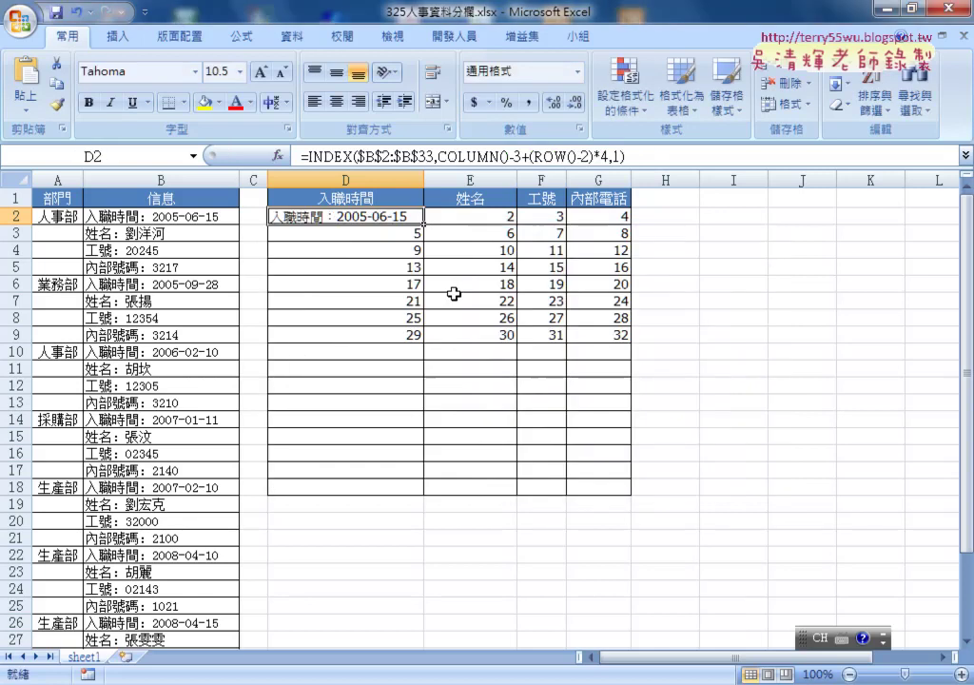
mouse_move(424, 225)
mouse_down()
mouse_move(623, 231)
mouse_move(628, 340)
mouse_up()
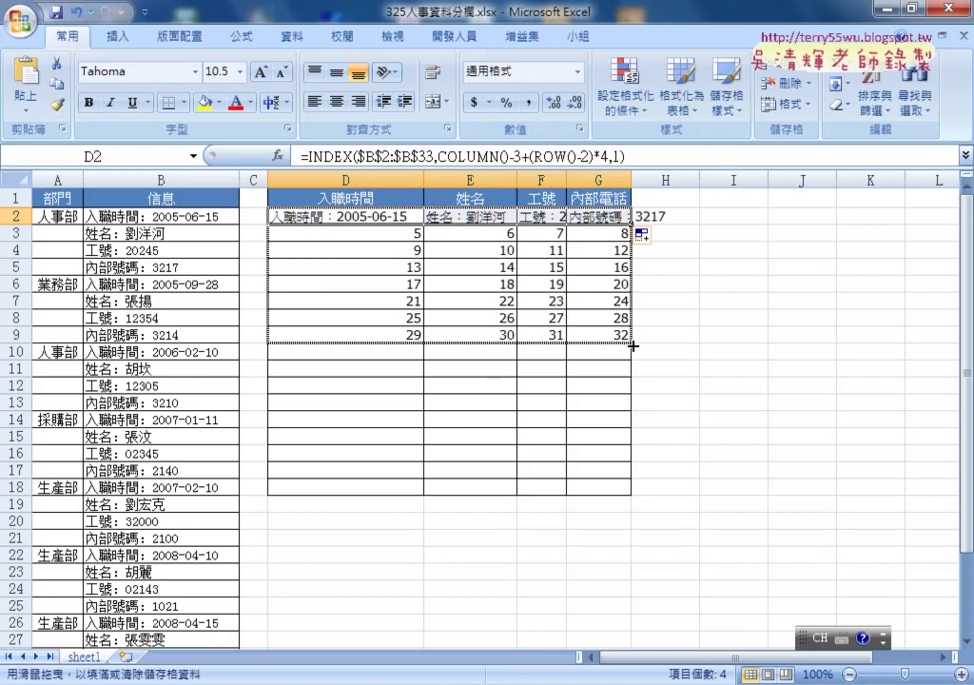
- AutoFit columns D through G, then select the records in D2:G9
drag(383, 179, 600, 179)
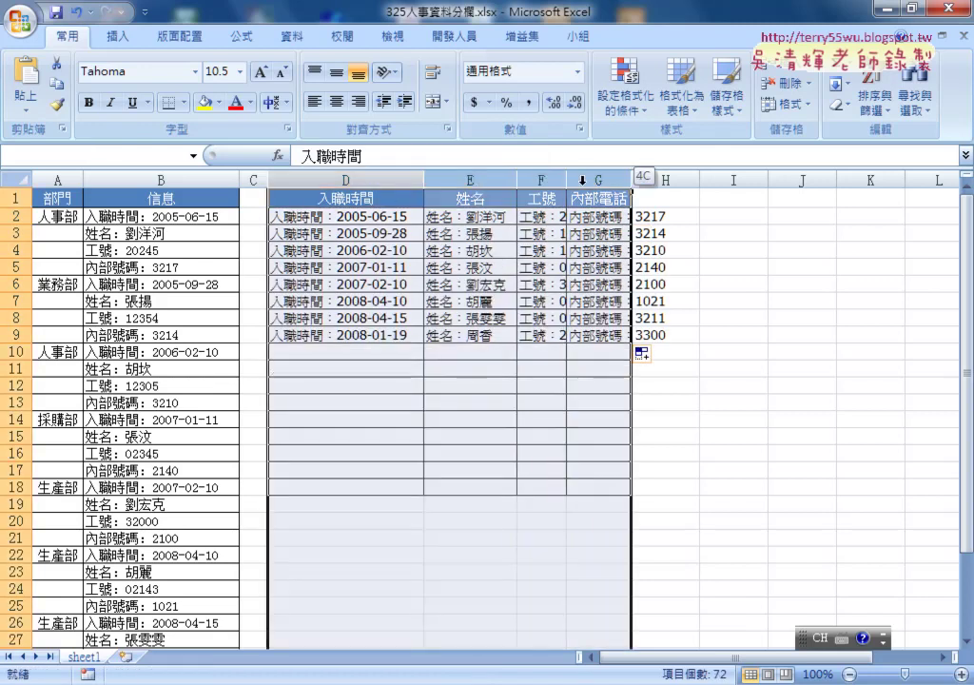
double_click(423, 179)
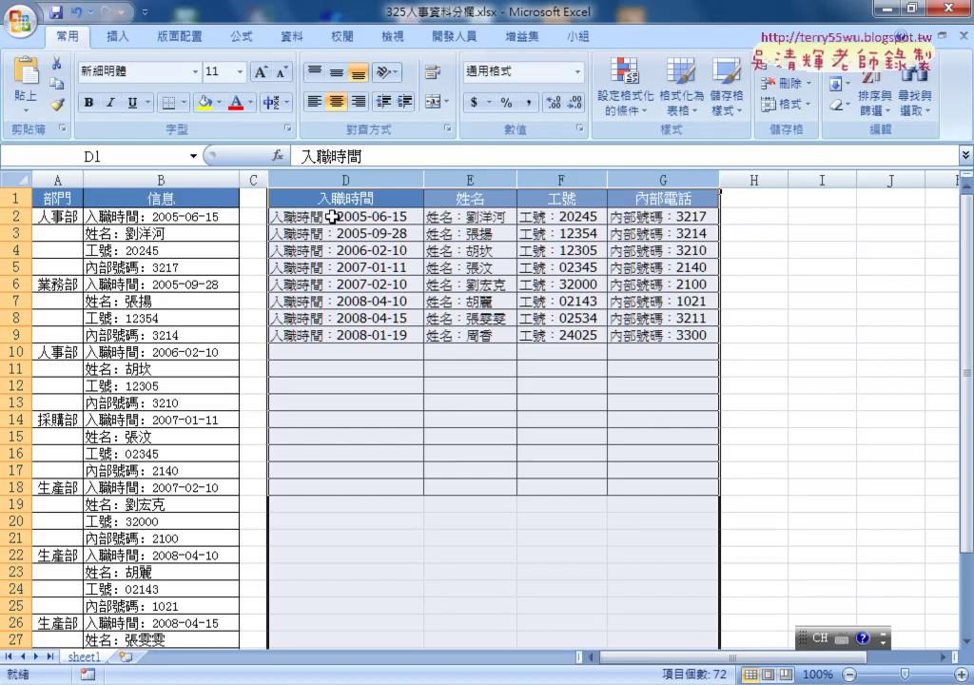
mouse_move(331, 217)
mouse_down()
mouse_move(461, 280)
mouse_move(644, 335)
mouse_up()
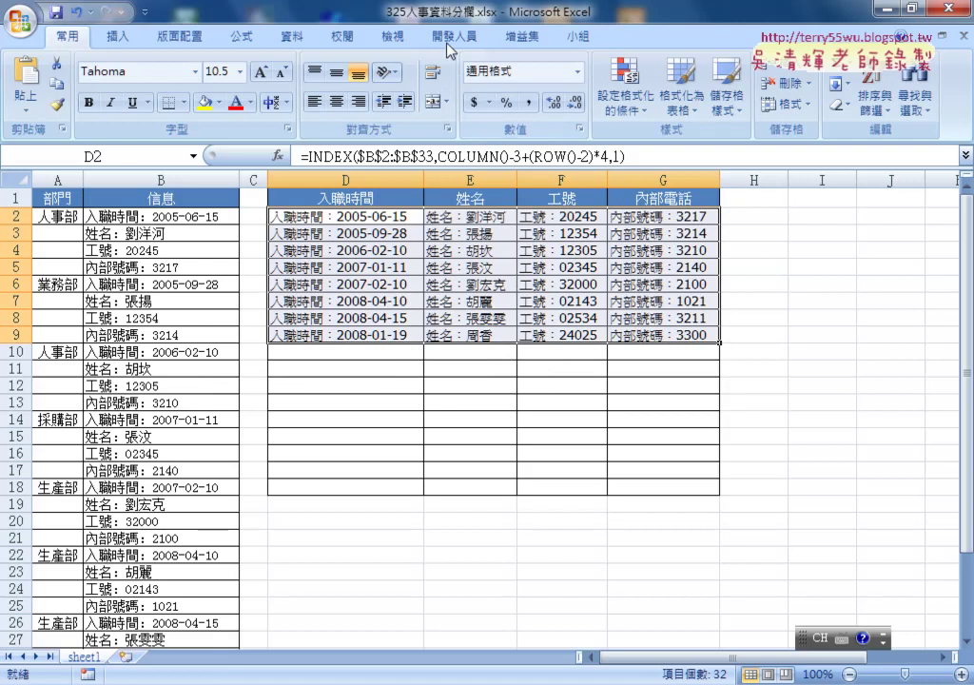
click(308, 44)
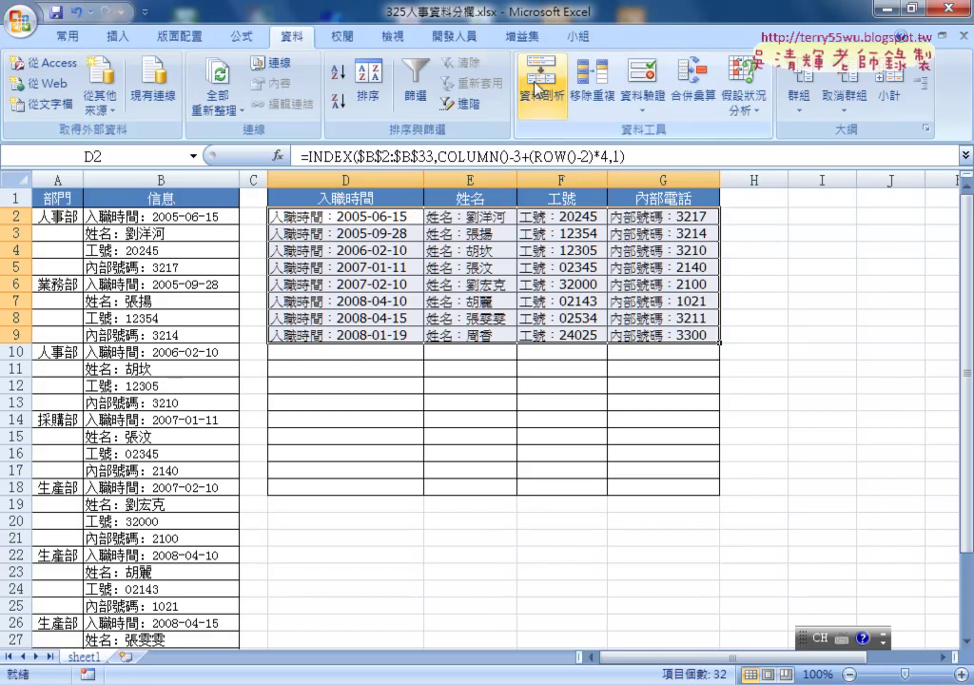
- After checking D2:D9 and header D1, mark D2's full INDEX formula in the formula bar
click(364, 217)
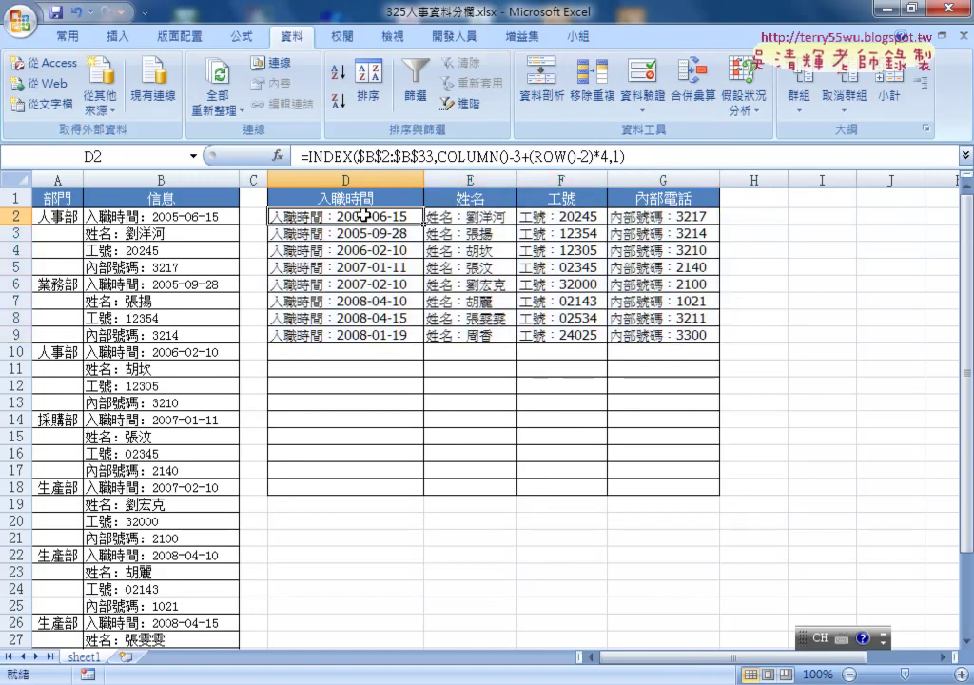
drag(364, 217, 404, 335)
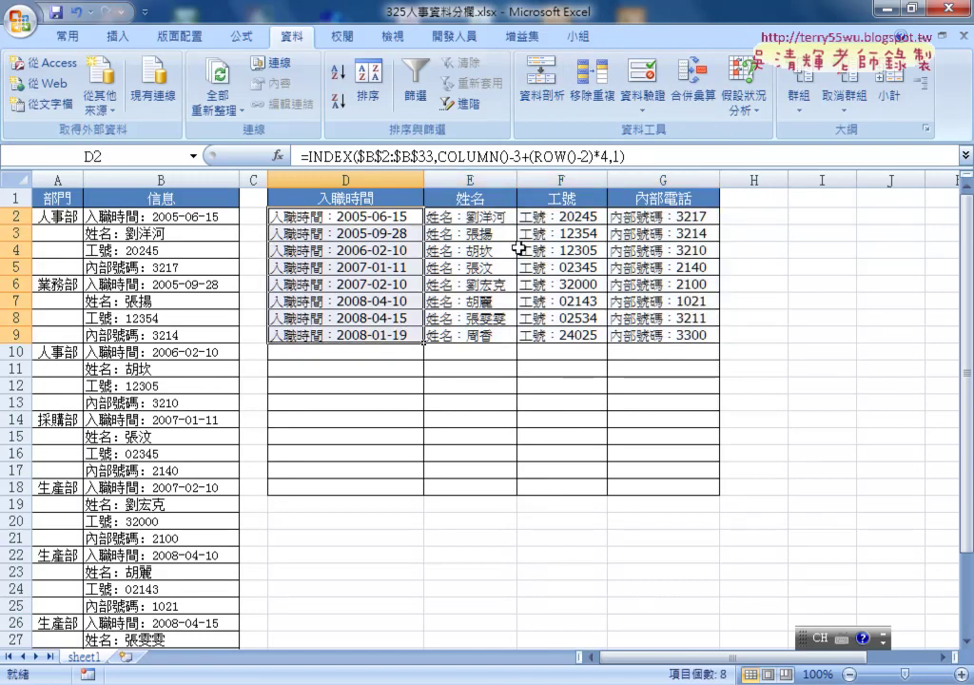
click(371, 219)
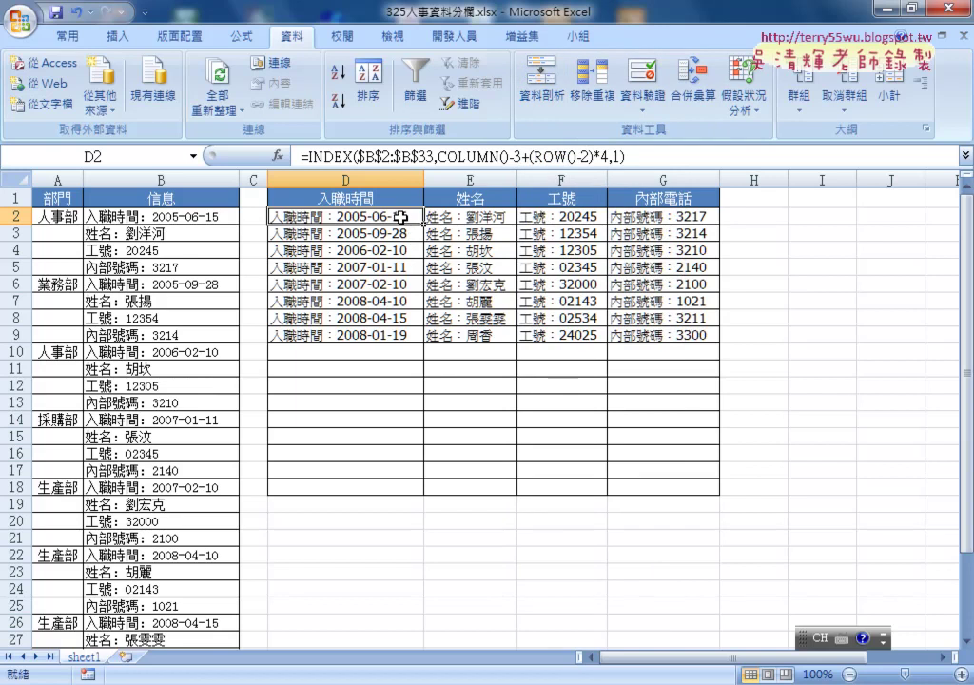
click(355, 198)
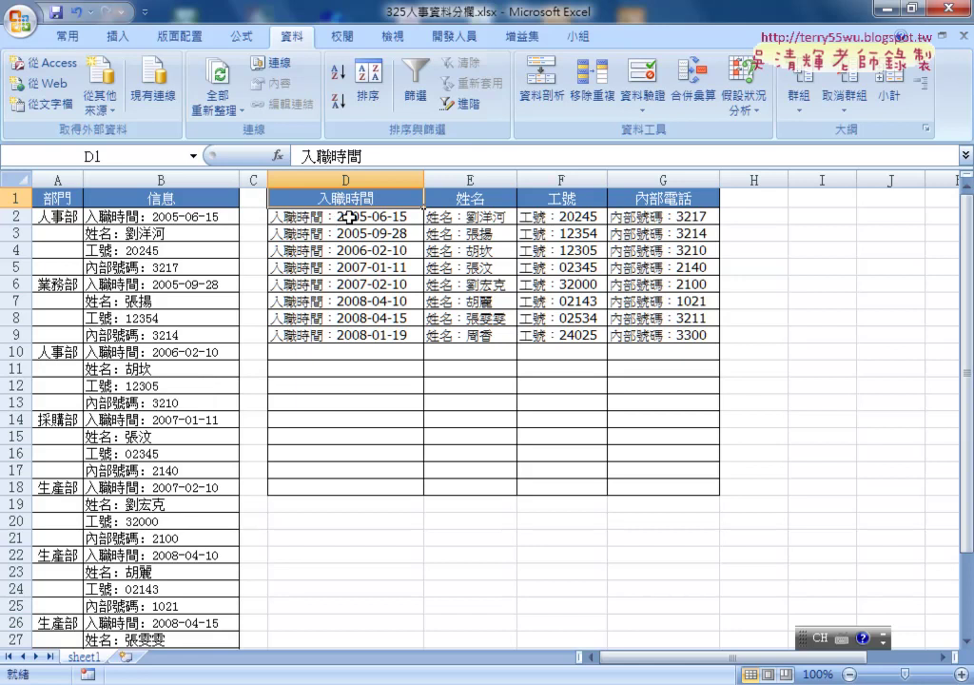
click(351, 216)
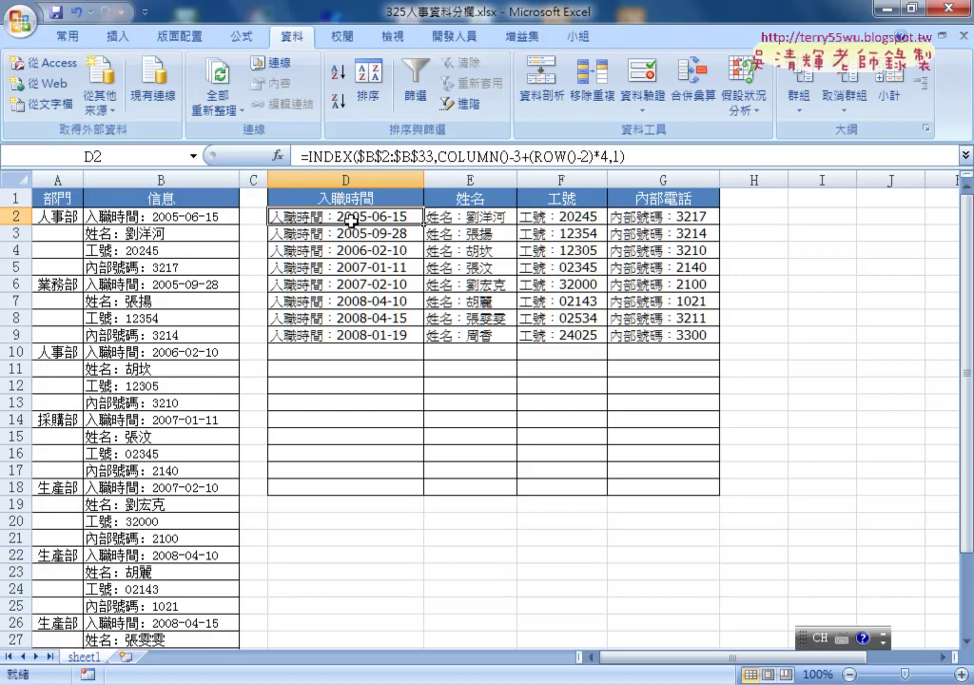
drag(310, 155, 663, 152)
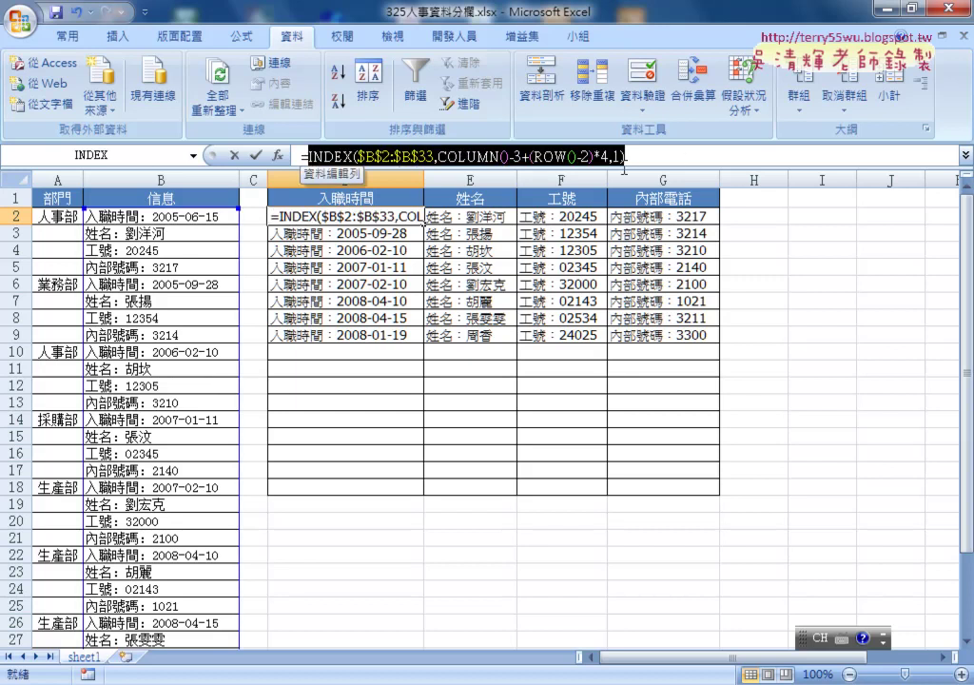
- Cut D2's INDEX formula and insert the MID function from the Text category
right_click(490, 162)
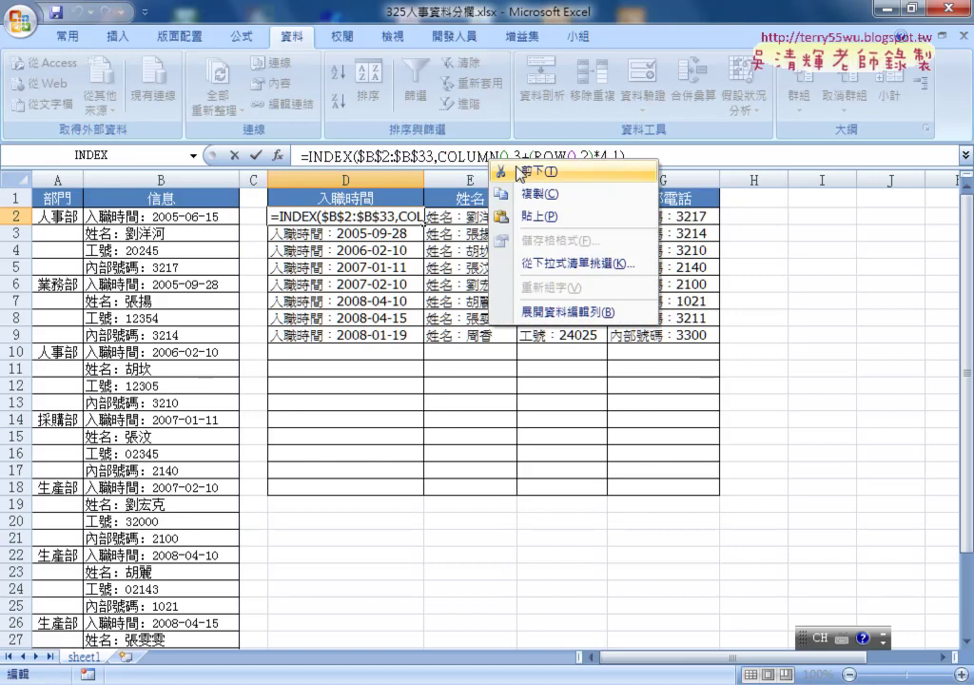
click(518, 172)
click(278, 155)
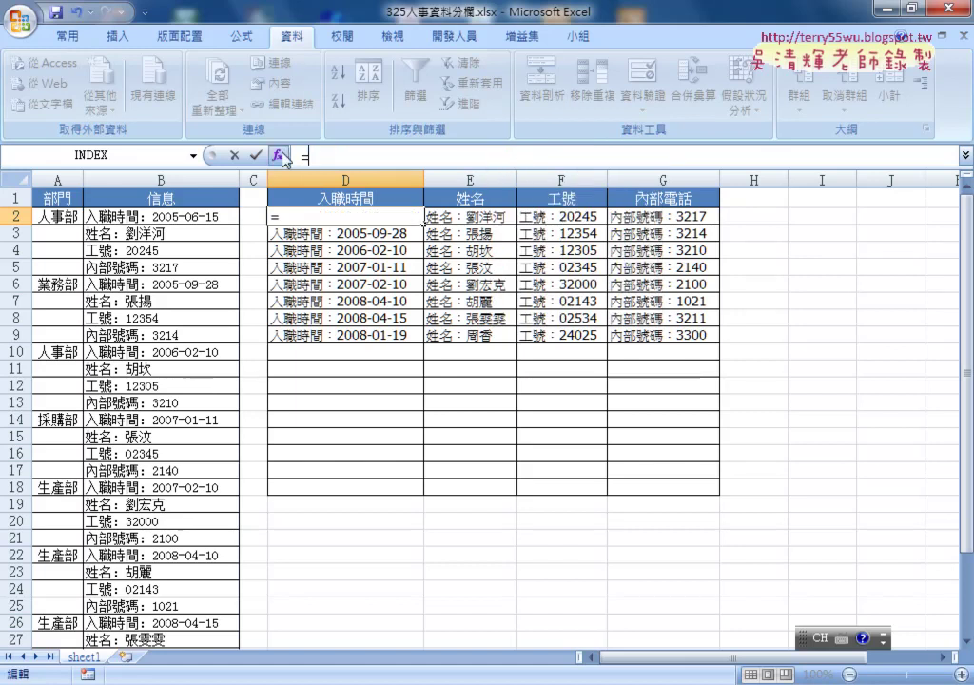
click(627, 281)
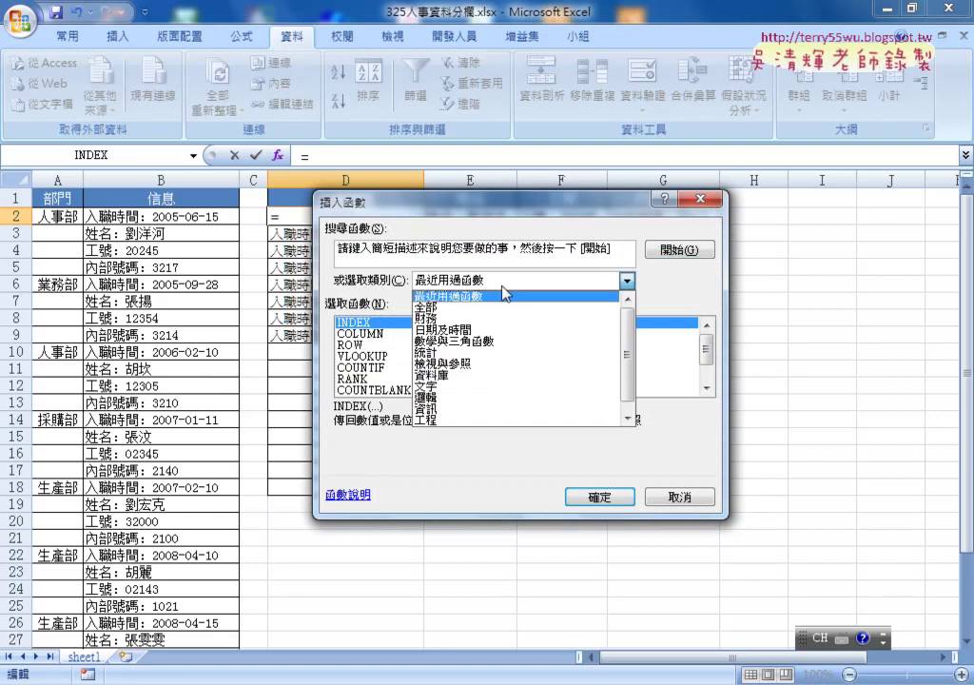
click(483, 379)
drag(708, 344, 708, 350)
click(408, 357)
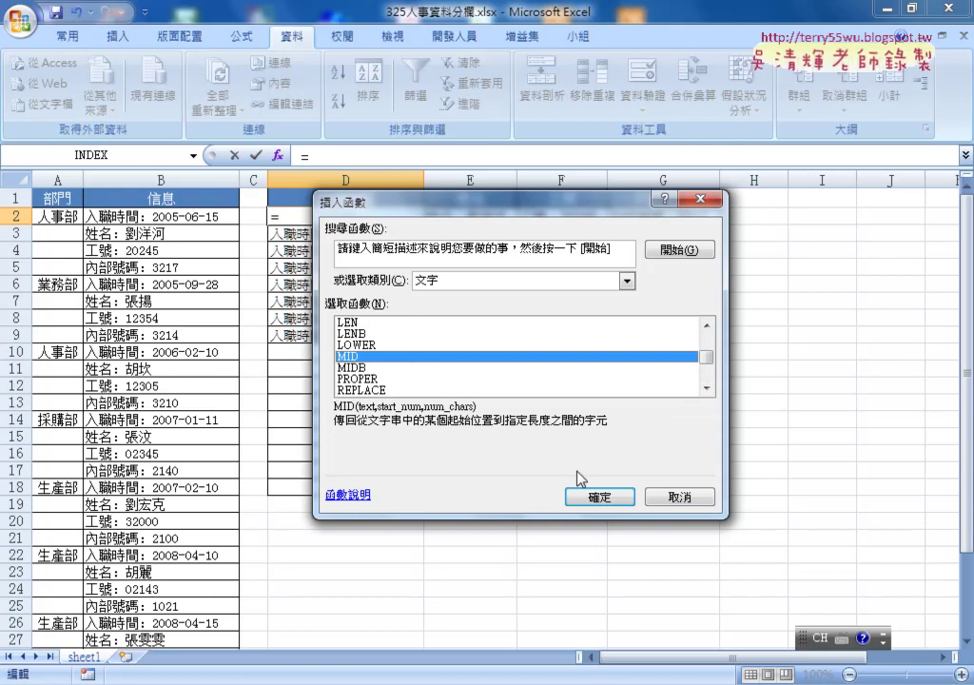
click(595, 496)
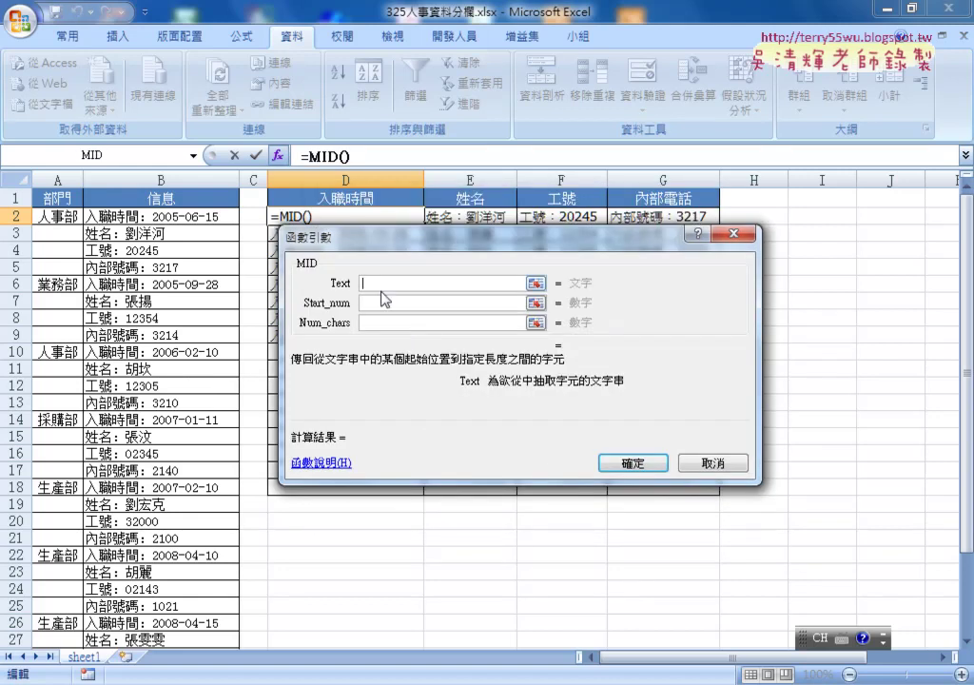
- Paste the INDEX lookup as MID's Text and enter len(D1)+2 as Start_num
right_click(375, 282)
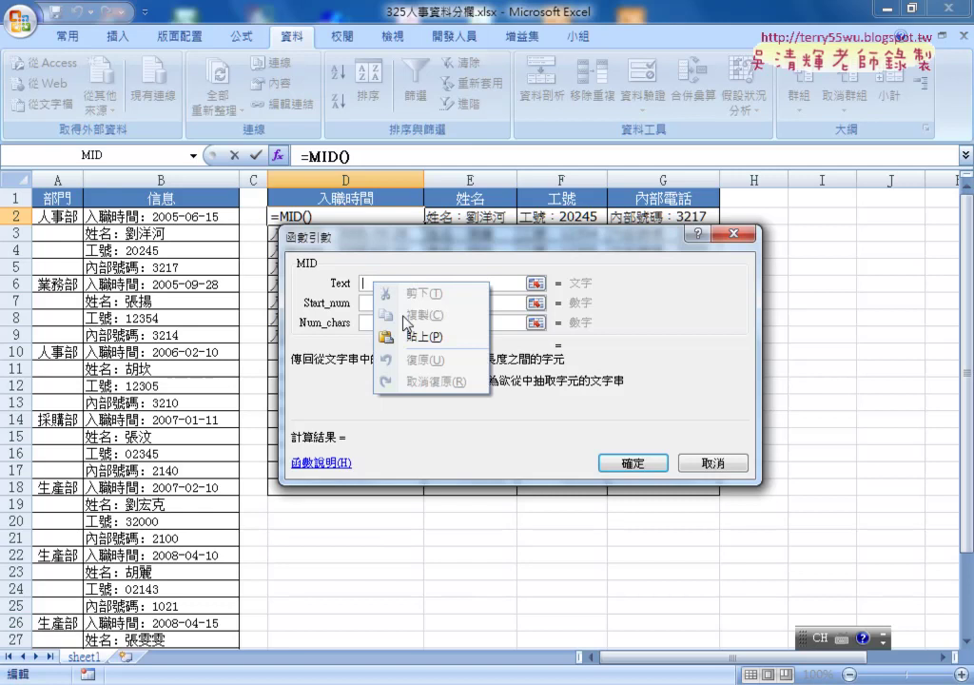
click(411, 336)
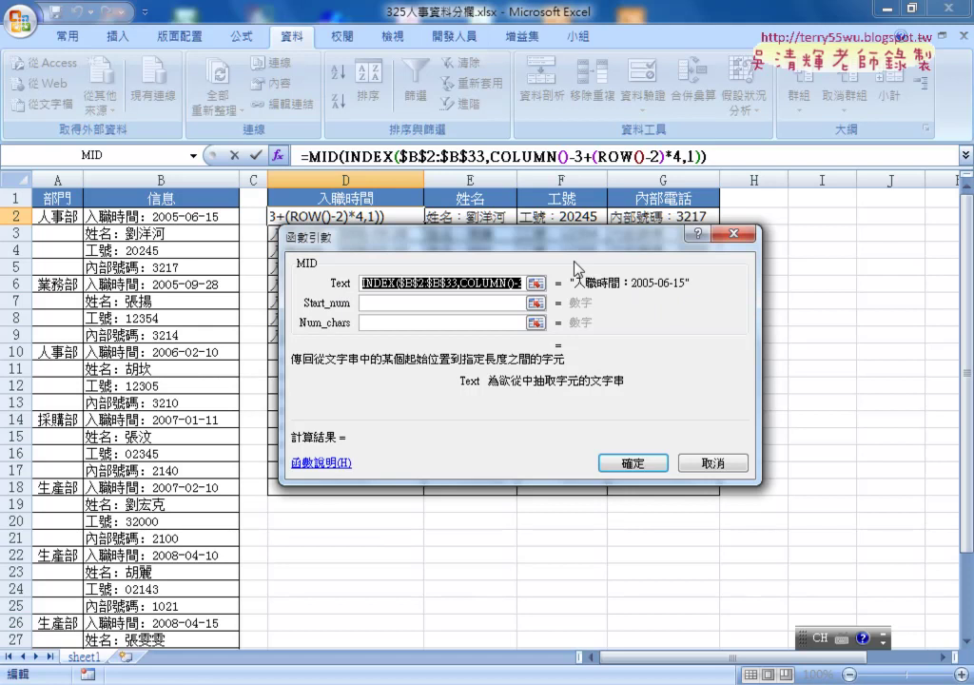
drag(494, 235, 509, 256)
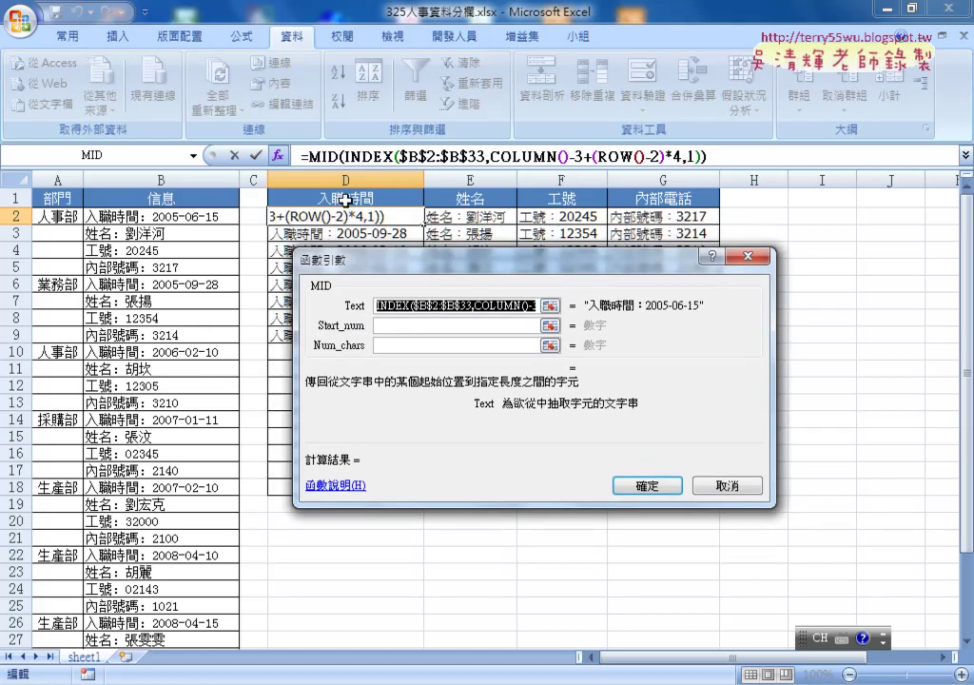
click(381, 327)
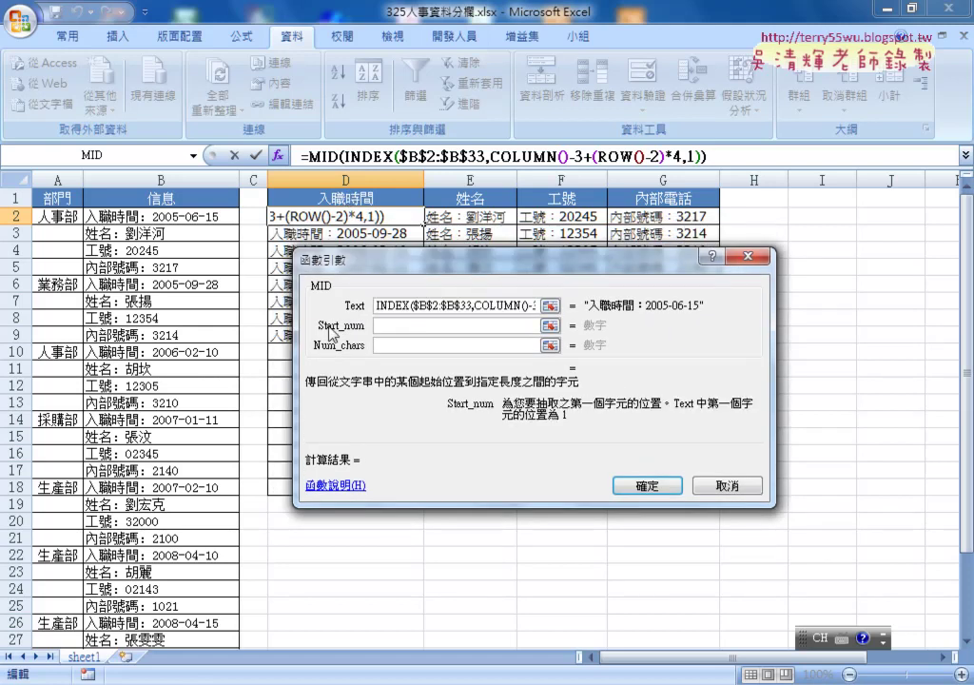
text(1)
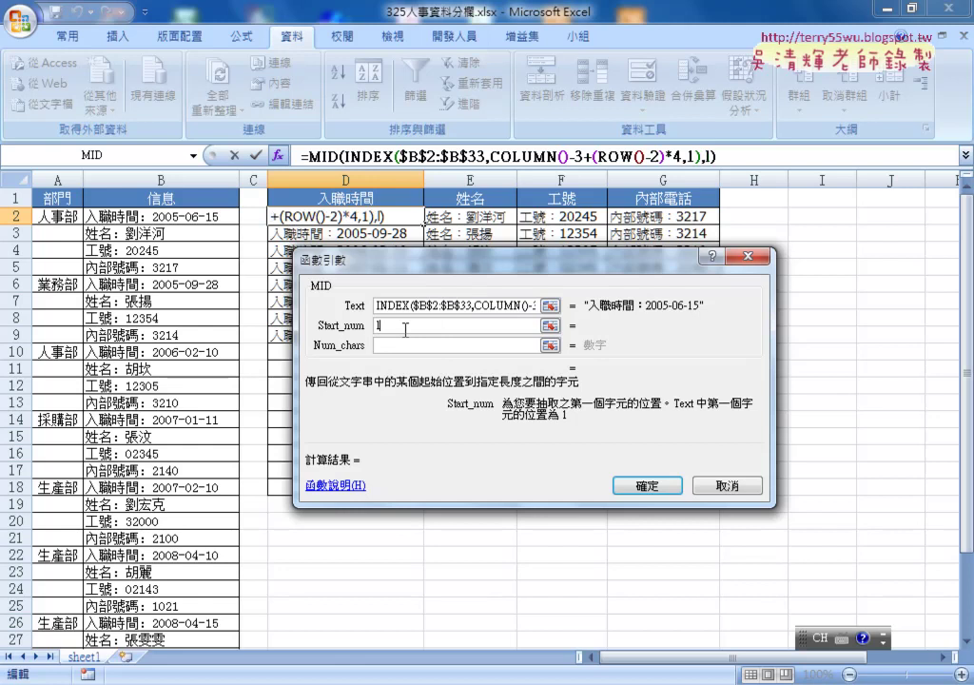
text(e)
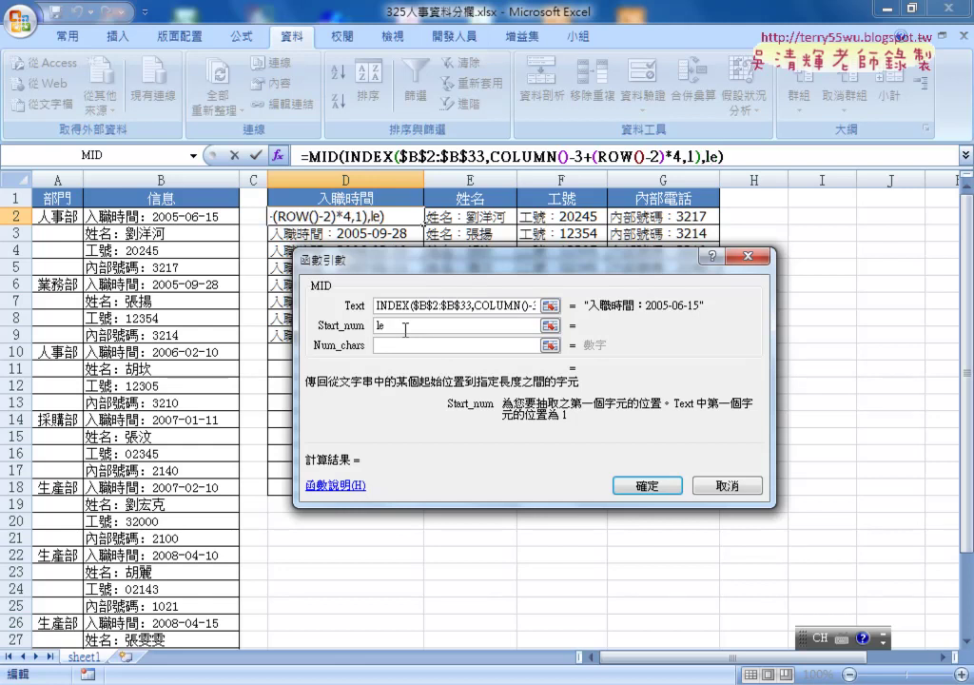
text(n()
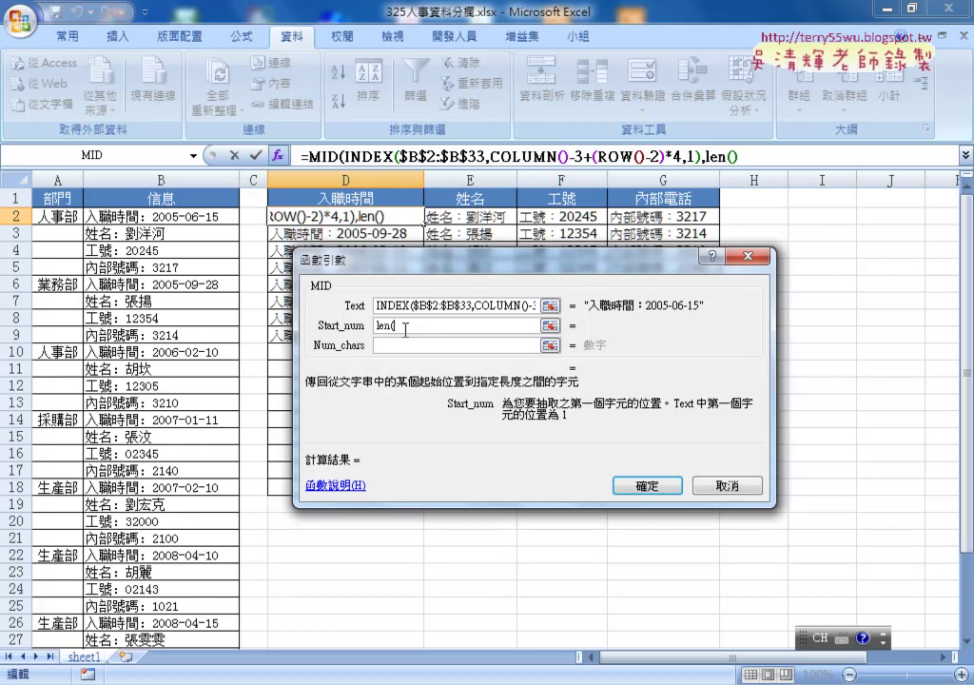
click(379, 199)
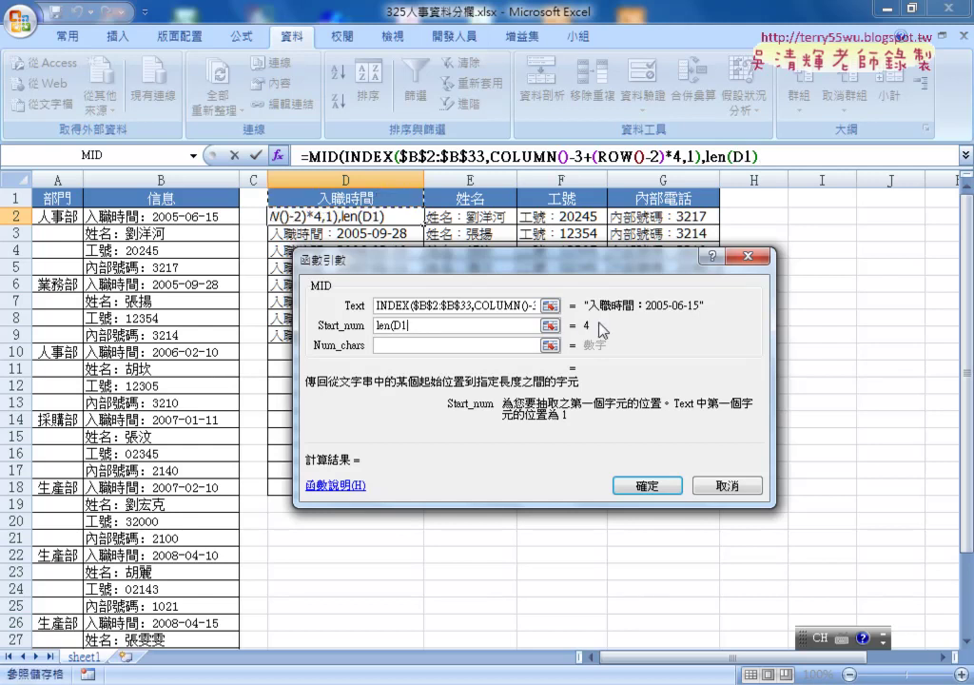
text())
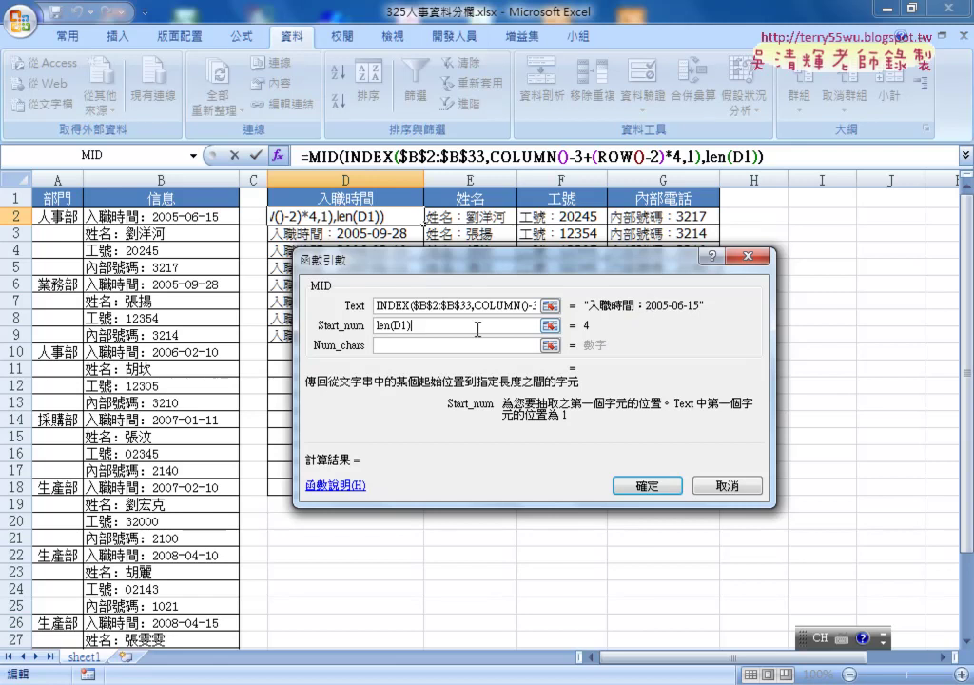
text(+)
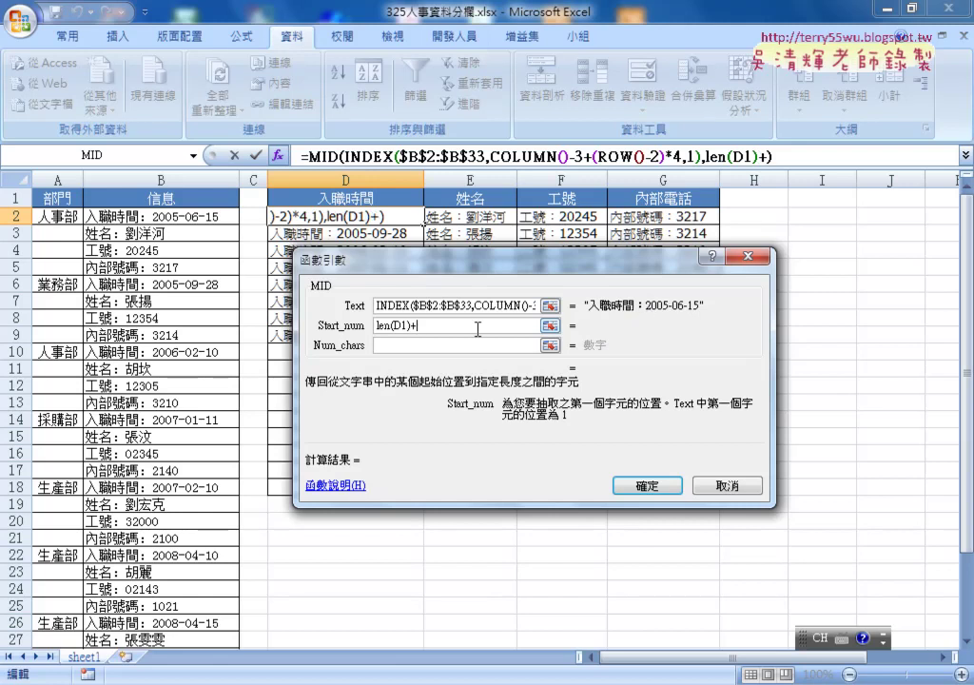
text(2)
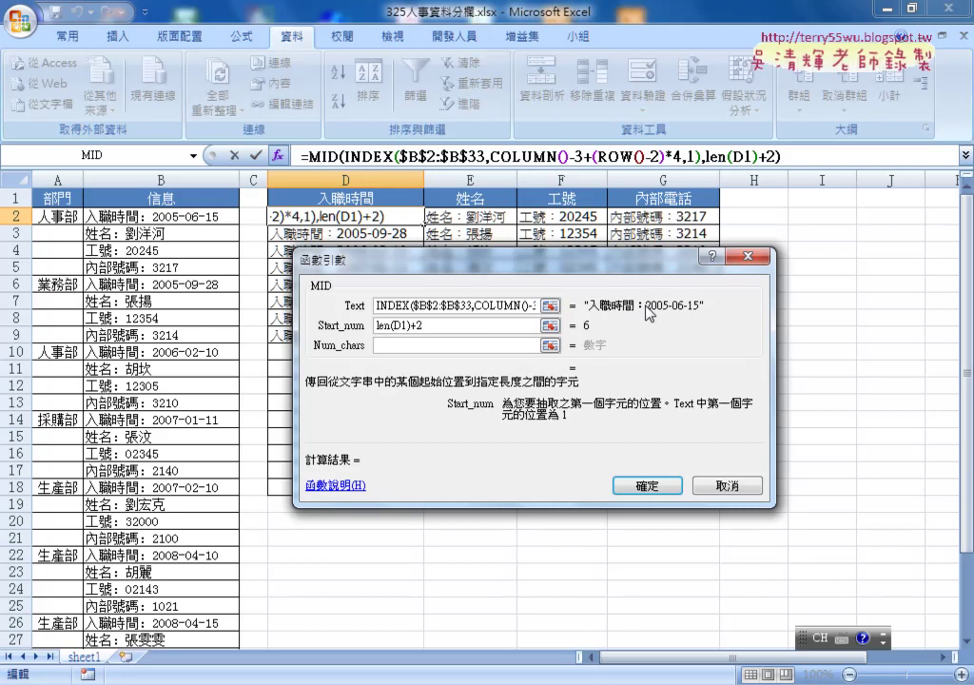
- Set the MID Num_chars to 99 so the preview shows just 2005-06-15
click(447, 346)
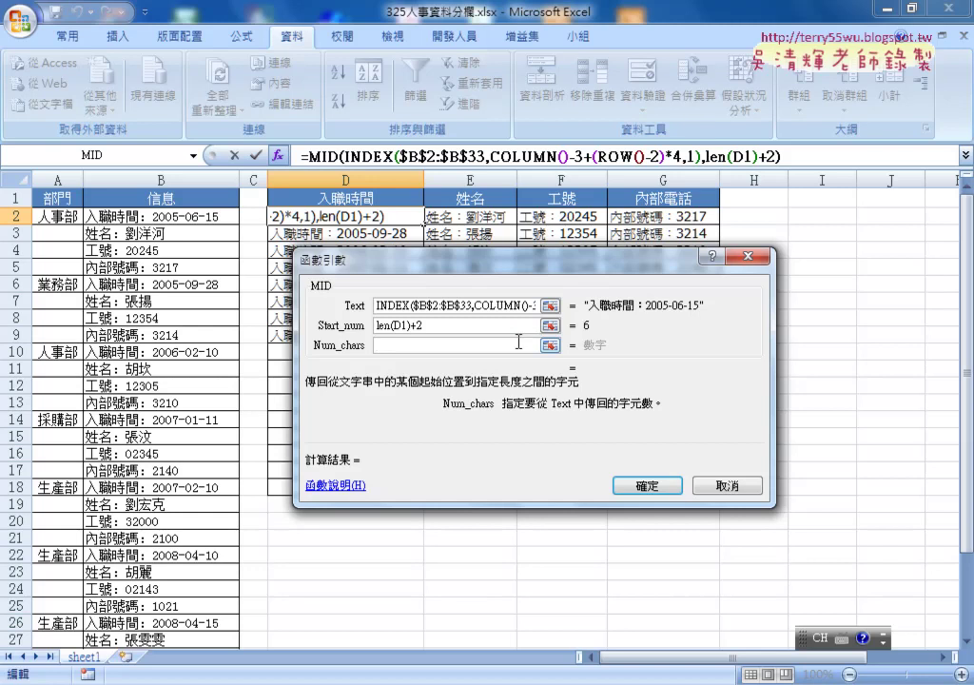
text(10)
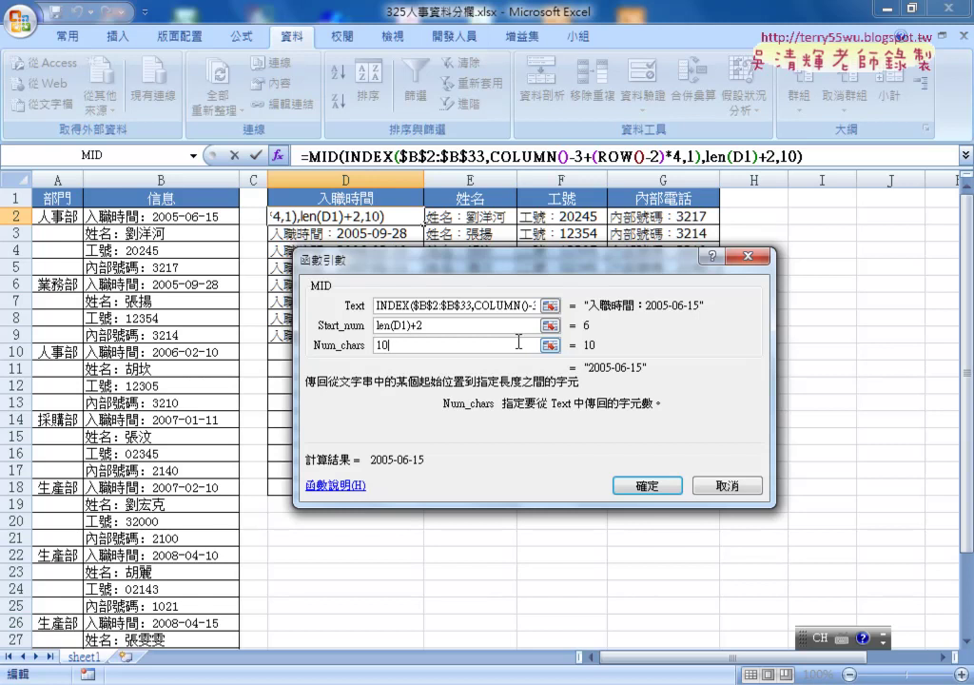
key(BackSpace)
key(BackSpace)
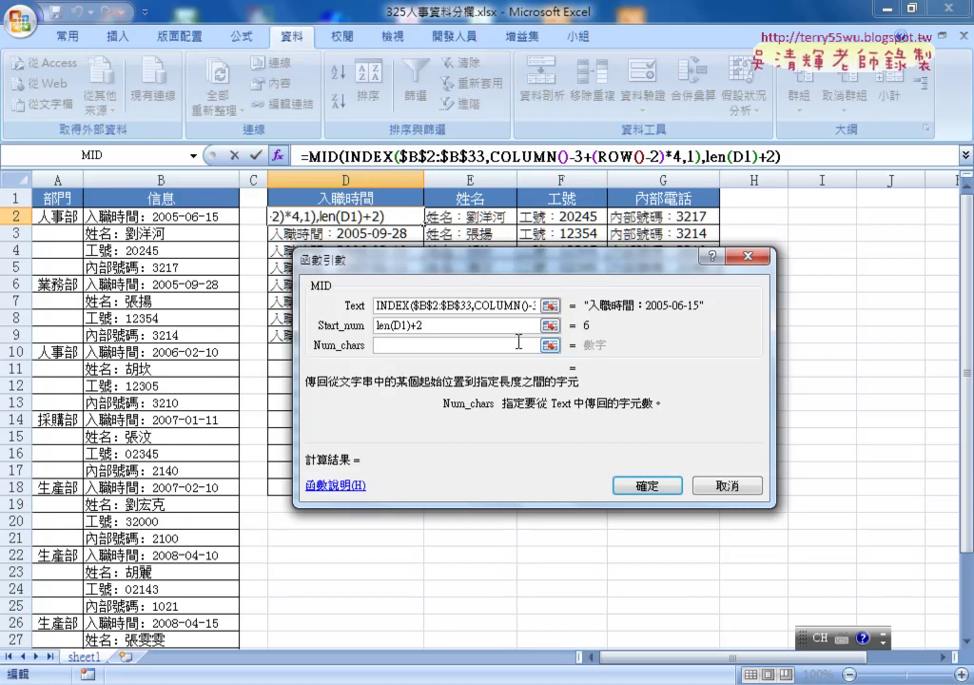
text(99)
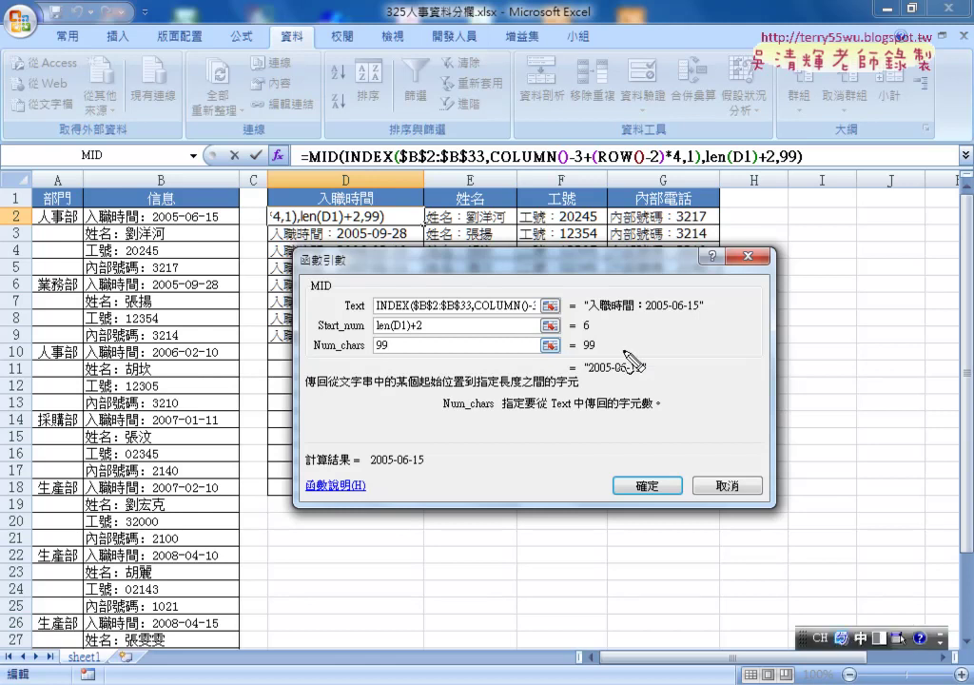
drag(647, 312, 702, 307)
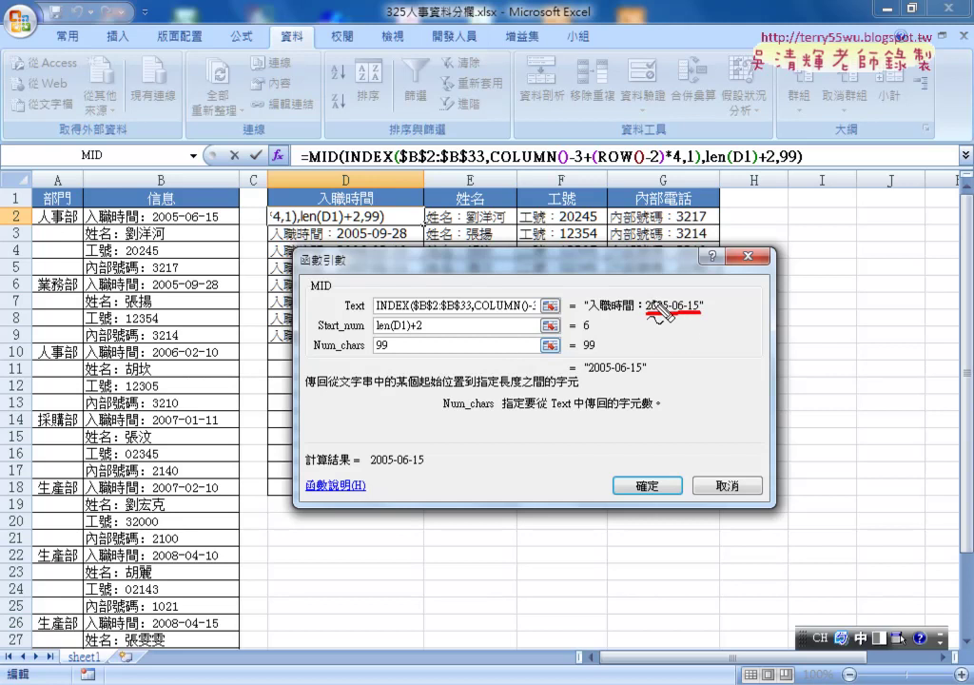
drag(643, 299, 644, 314)
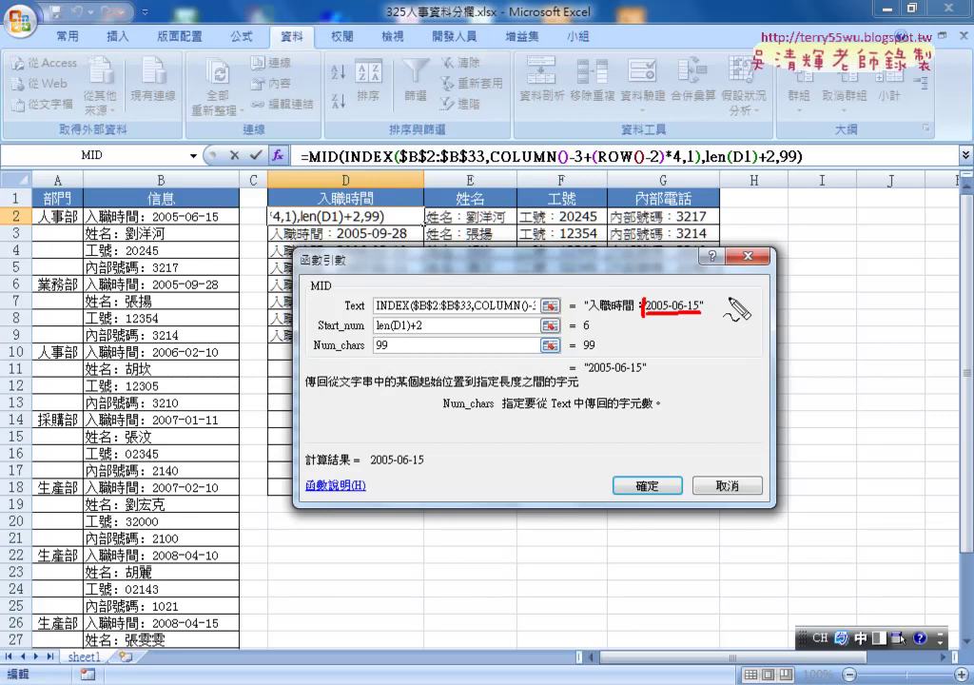
key(Escape)
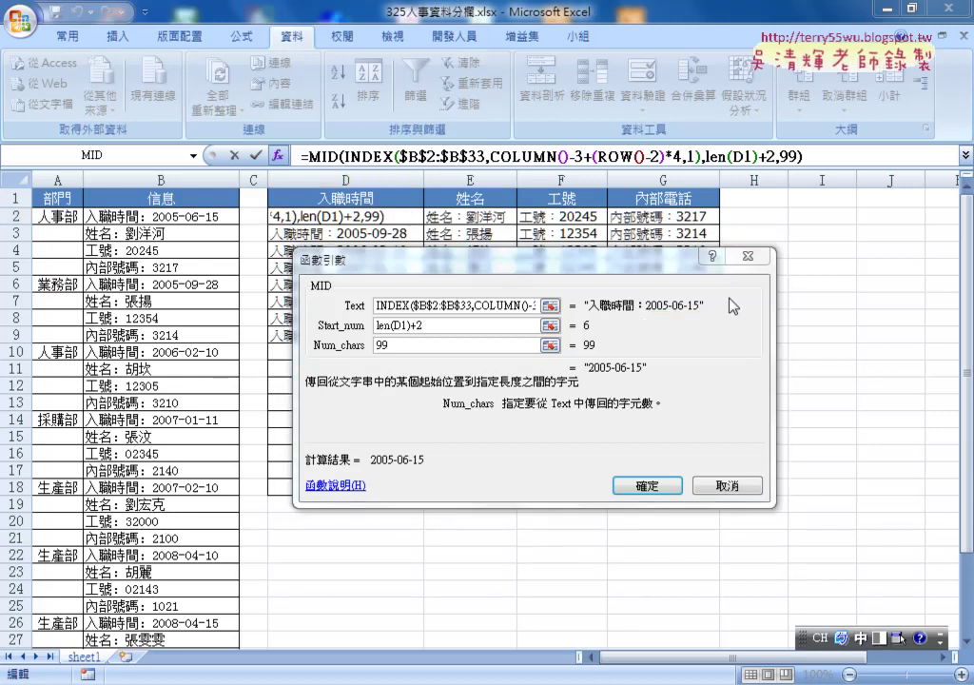
- Confirm the MID formula, fill it across D2:G9, then reopen D2's formula for editing
click(645, 488)
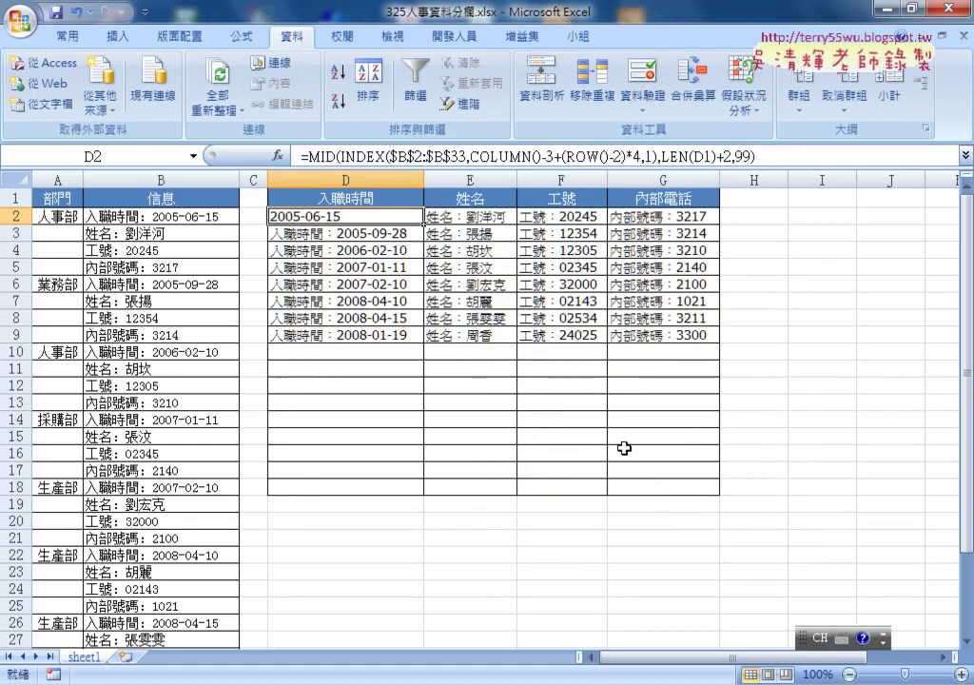
mouse_move(422, 225)
mouse_down()
mouse_move(714, 219)
mouse_move(712, 346)
mouse_up()
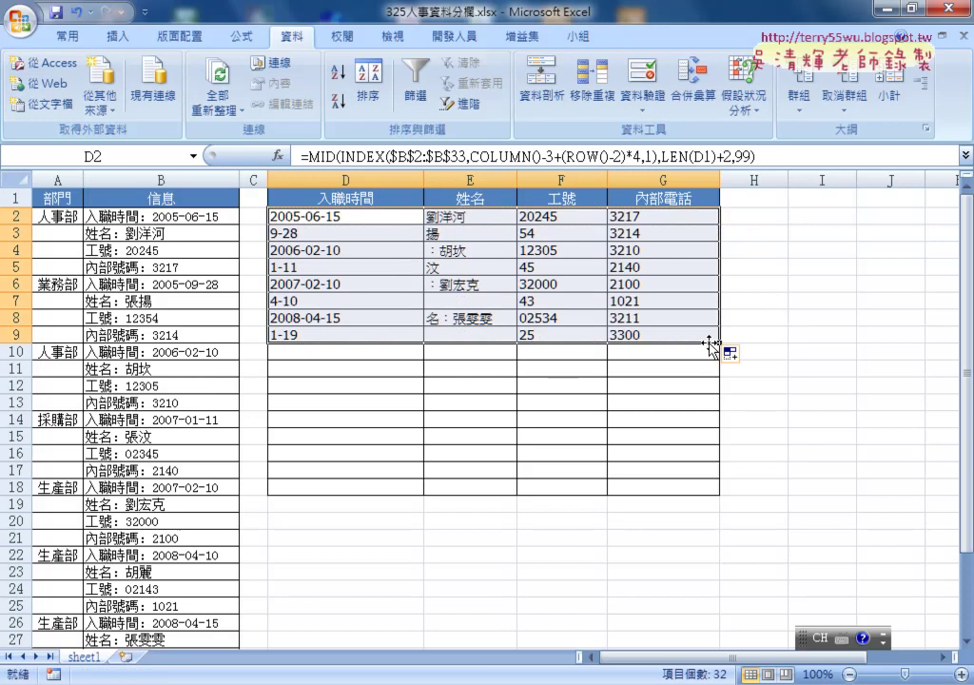
click(387, 218)
click(320, 157)
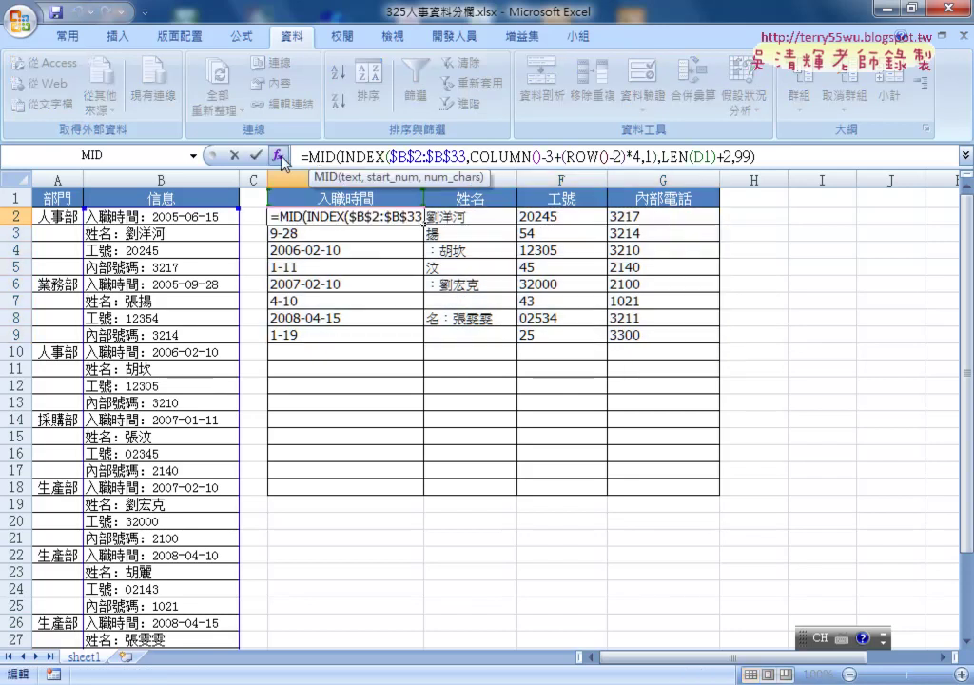
- Change D2's Start_num to LEN(D$1)+2 to lock the header row, and confirm
click(278, 155)
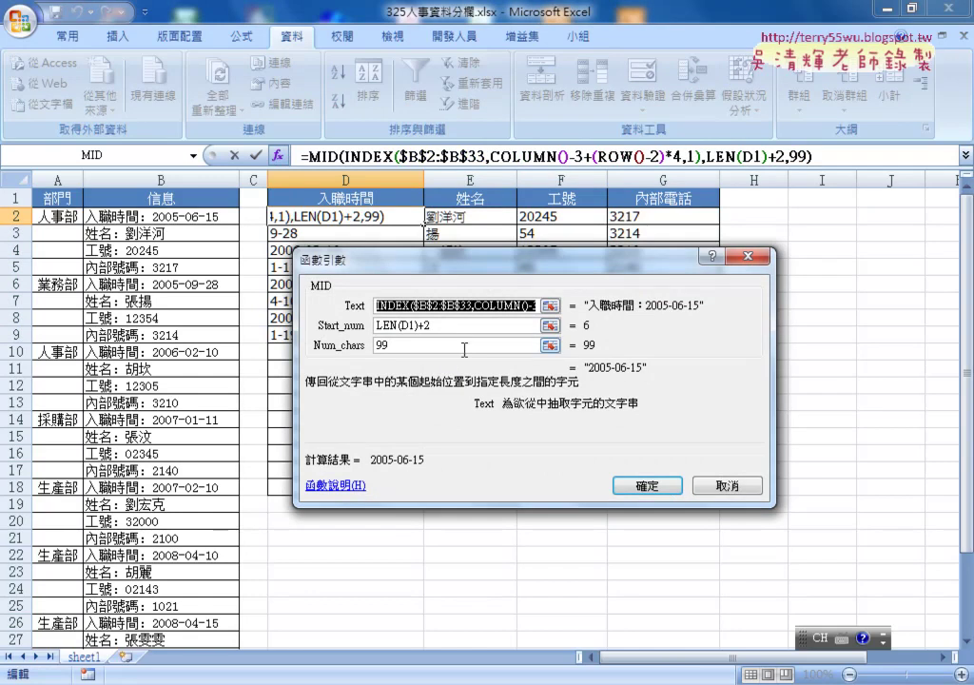
click(416, 326)
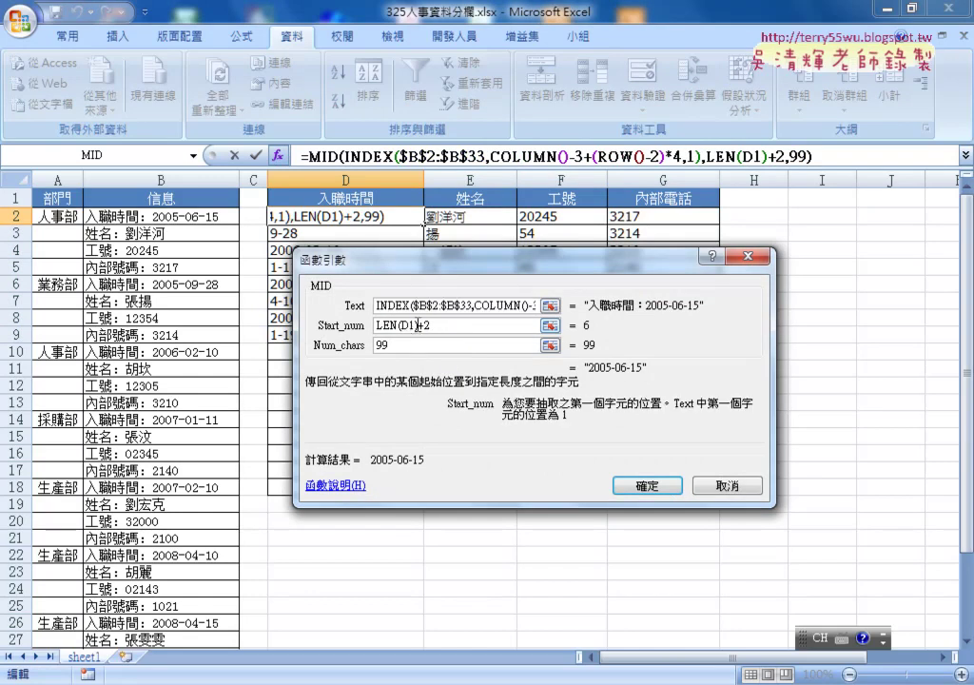
drag(416, 327, 421, 327)
click(413, 329)
text($)
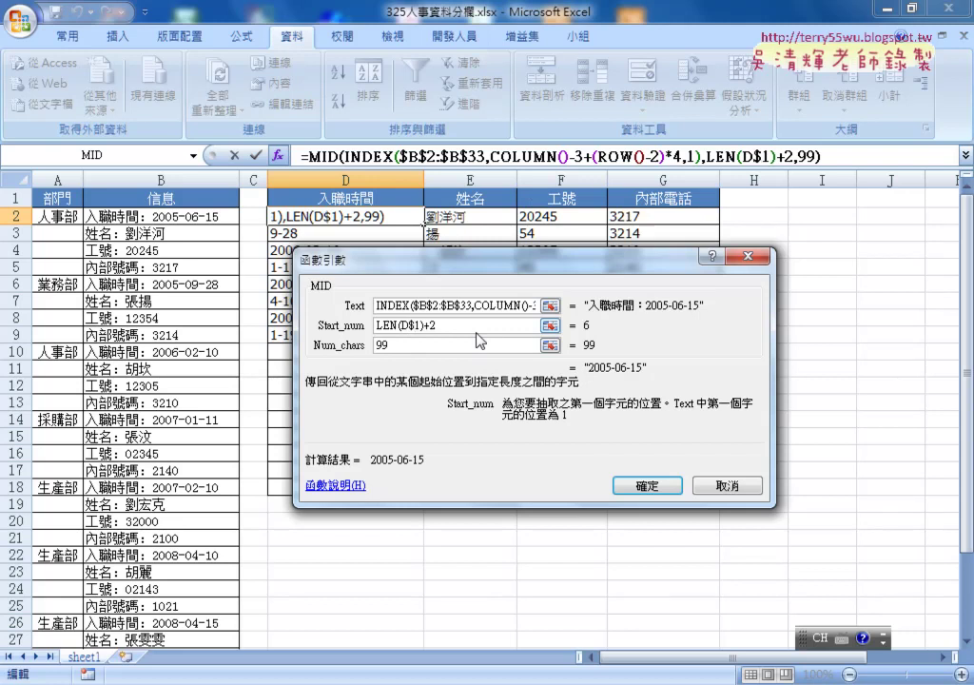
click(646, 487)
- Fill D2's corrected formula through D2:G9 and AutoFit columns D:G
drag(423, 225, 720, 226)
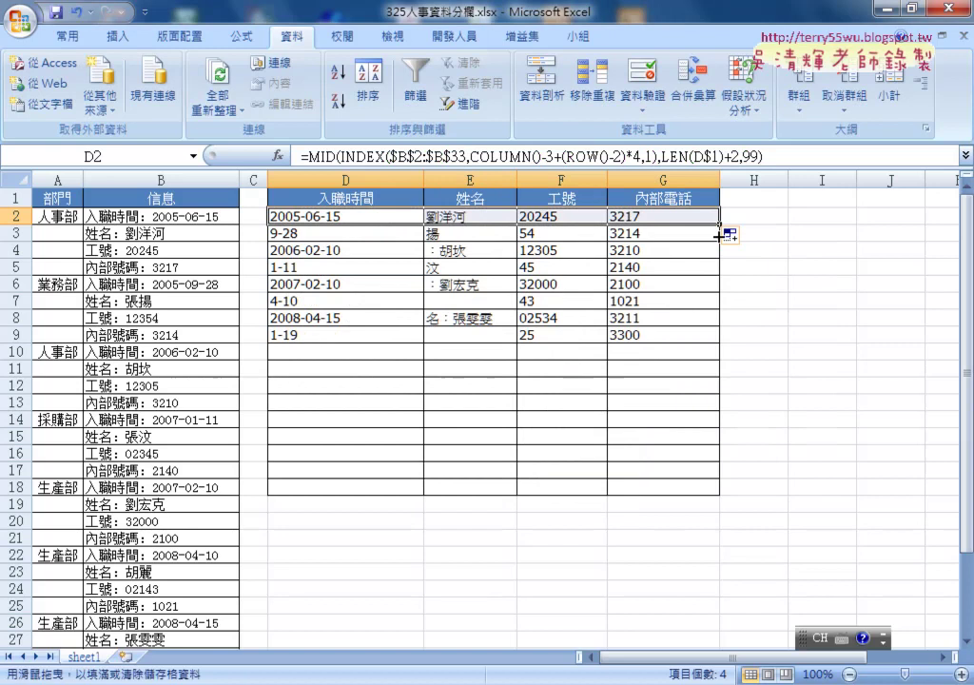
drag(721, 225, 720, 341)
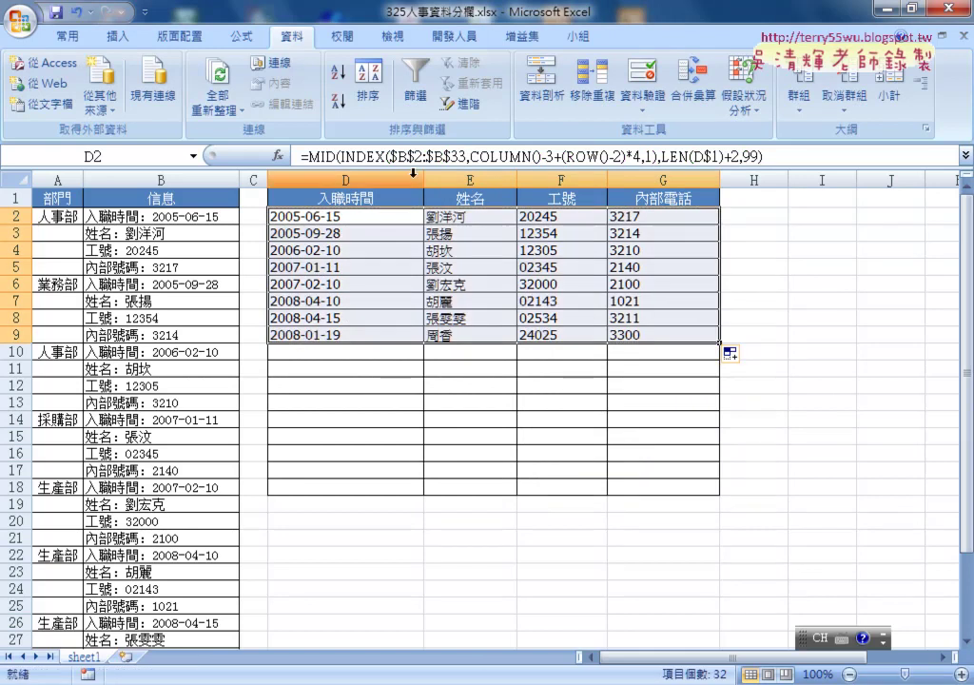
drag(383, 180, 663, 180)
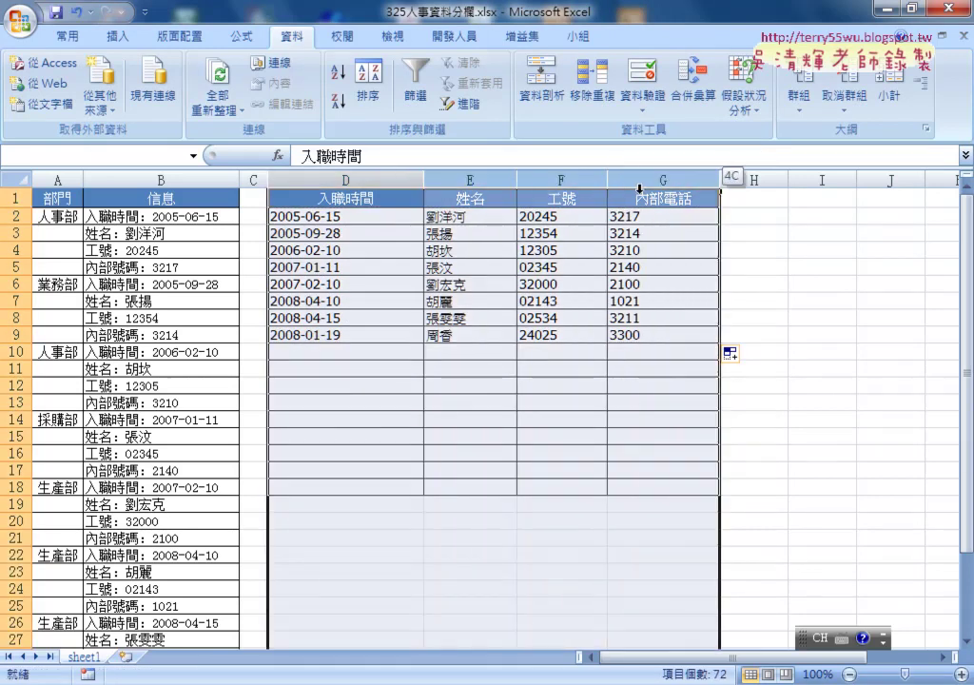
drag(424, 180, 425, 180)
double_click(424, 180)
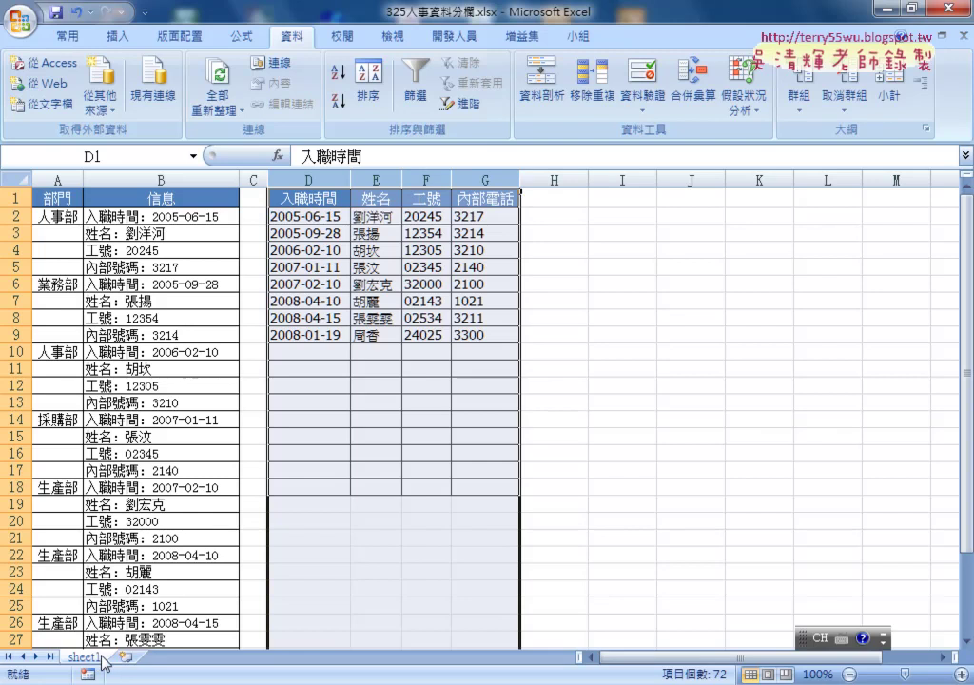
- Copy sheet1 to a new sheet named VBA and clear its D2:G9 results
drag(103, 659, 153, 661)
drag(153, 660, 147, 666)
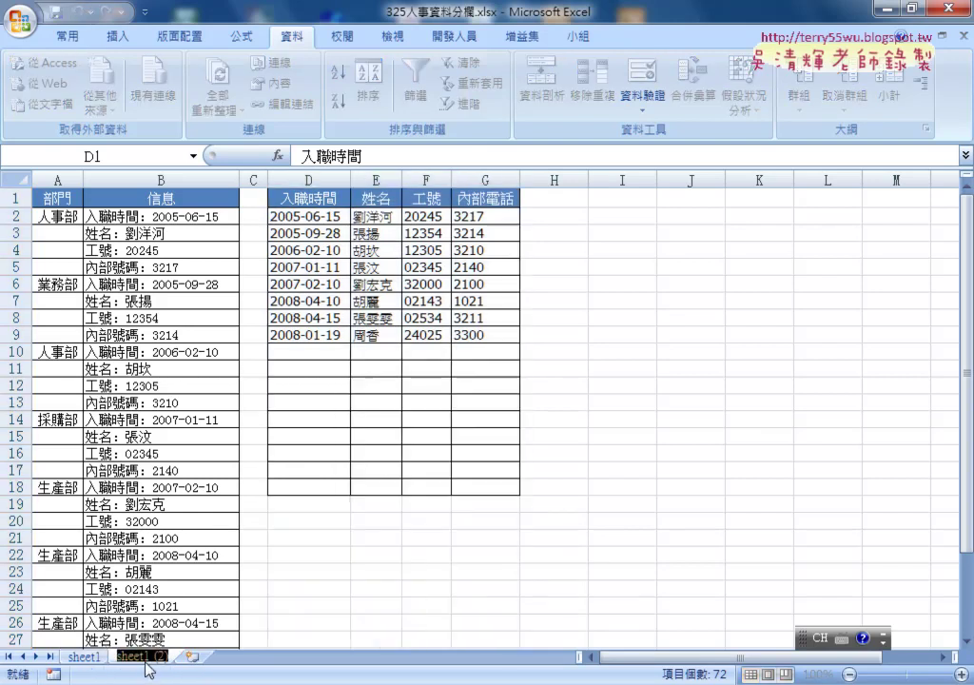
text(VBA)
key(Return)
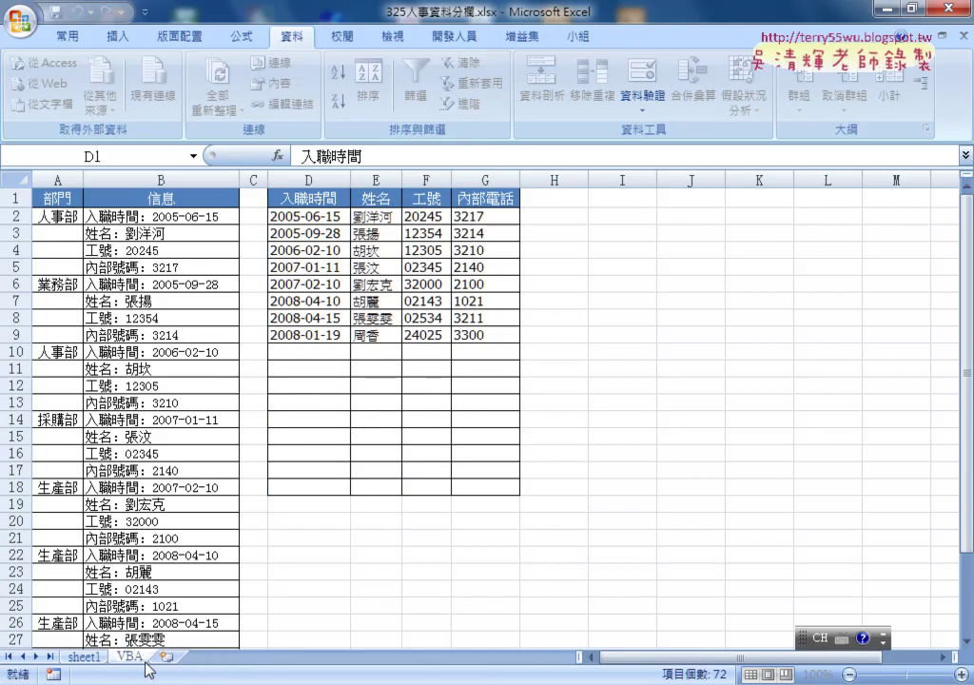
key(Return)
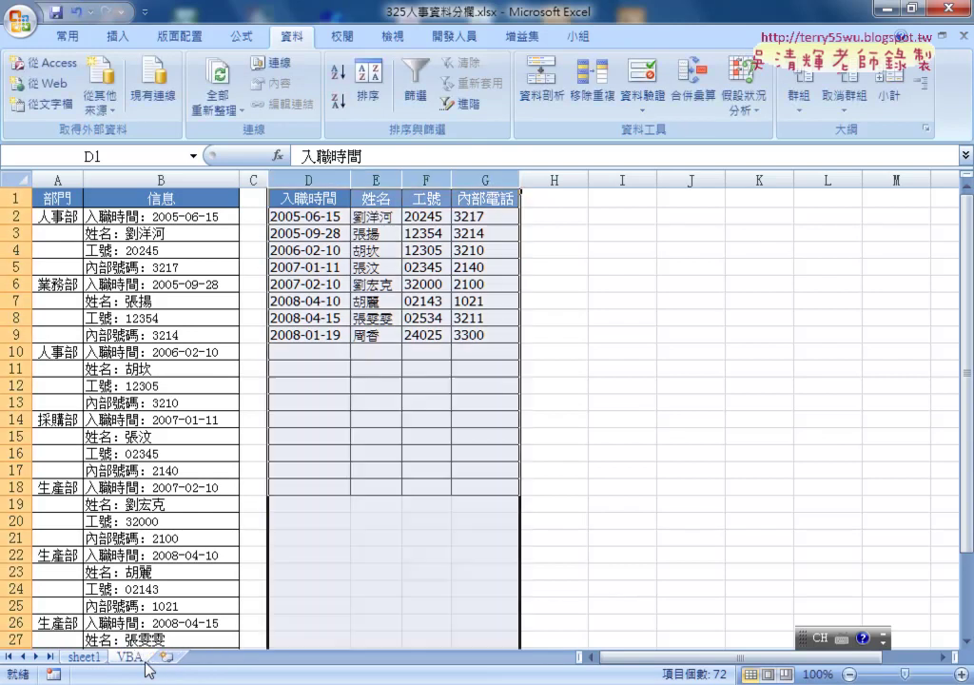
drag(320, 217, 492, 335)
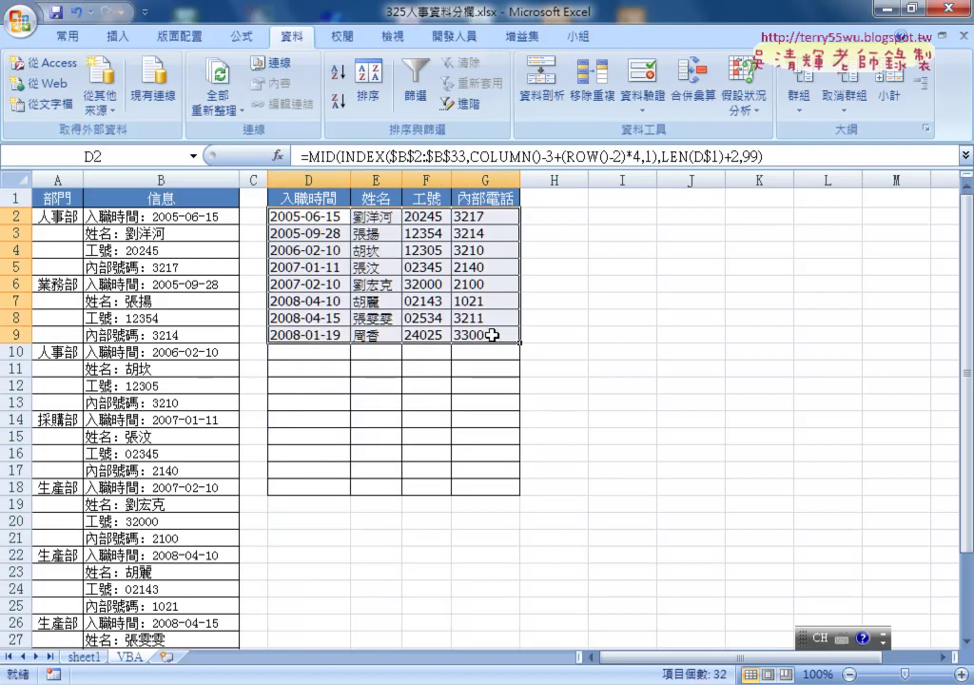
key(Delete)
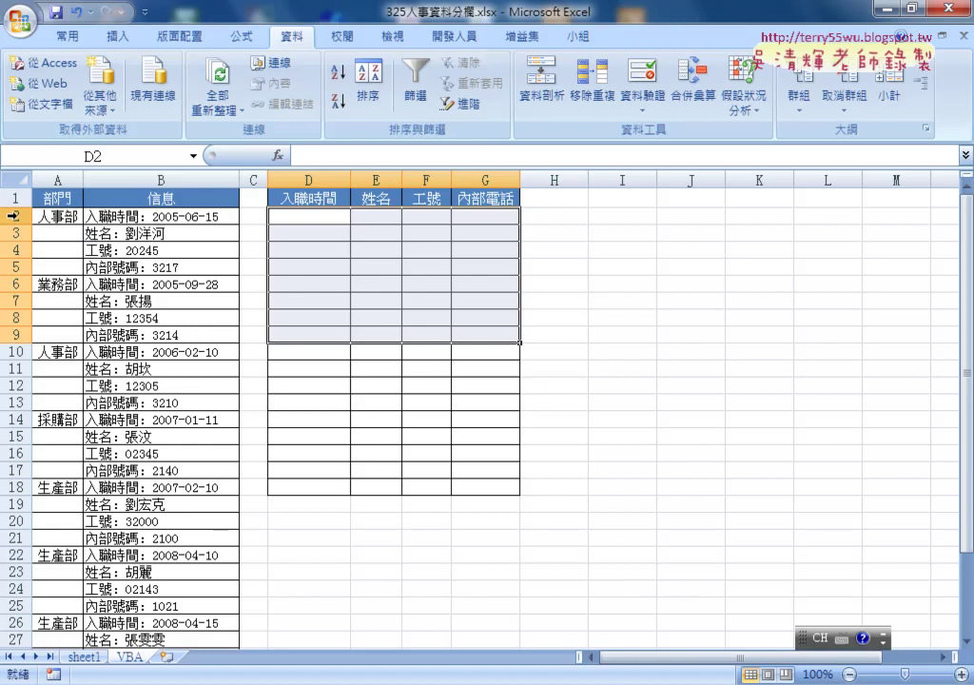
- Check the emptied output cells on the VBA sheet and select the area D2:H10
click(174, 220)
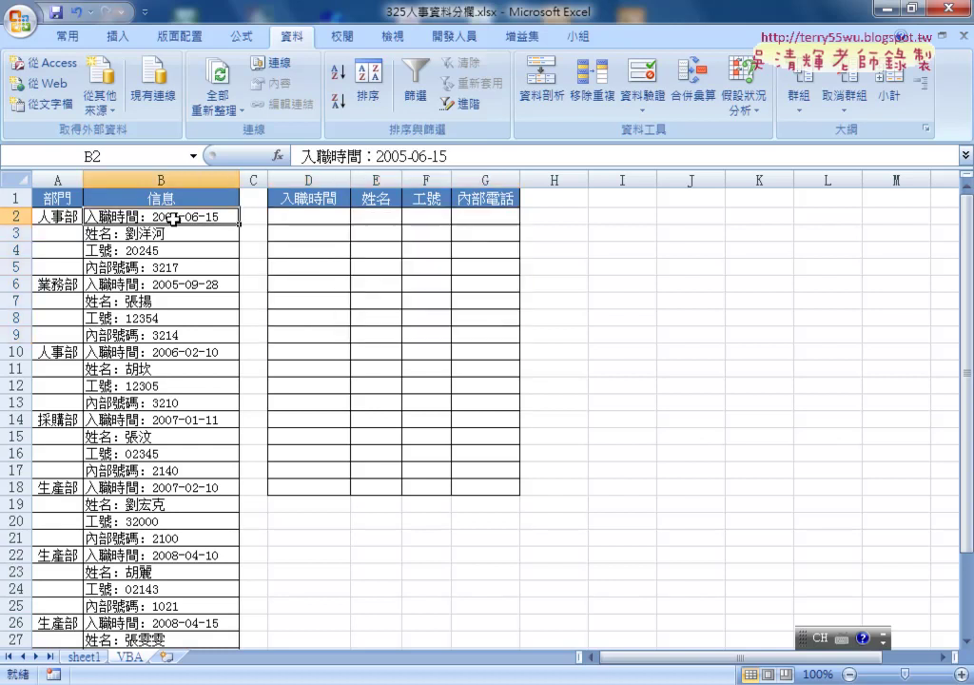
click(309, 216)
click(376, 216)
click(427, 216)
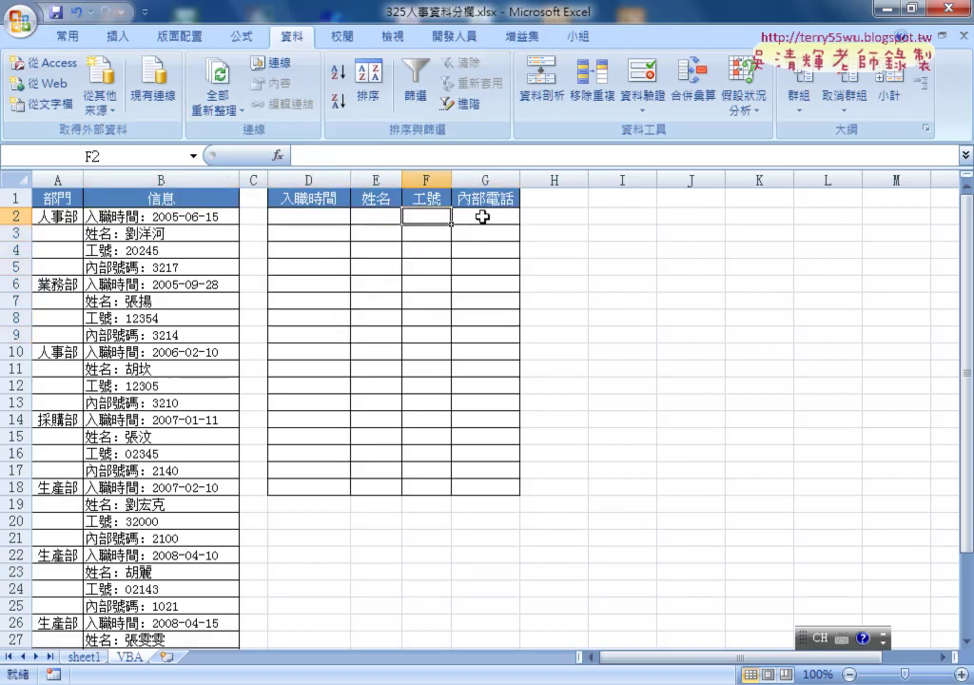
click(320, 233)
click(385, 234)
click(490, 233)
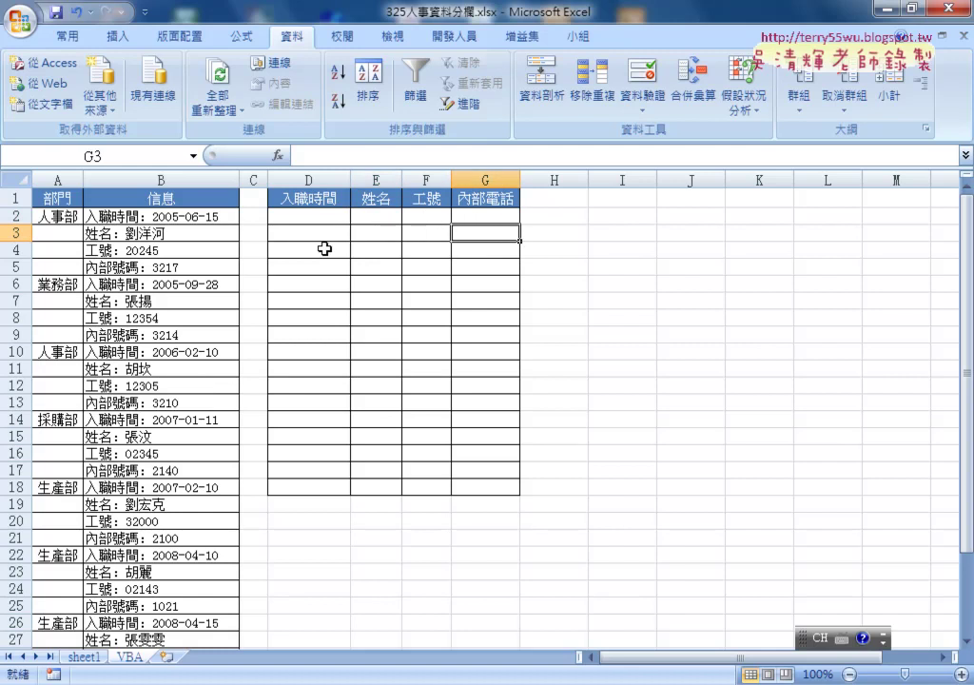
click(314, 267)
click(328, 250)
mouse_move(314, 216)
mouse_down()
mouse_move(320, 304)
mouse_move(528, 351)
mouse_move(496, 343)
mouse_up()
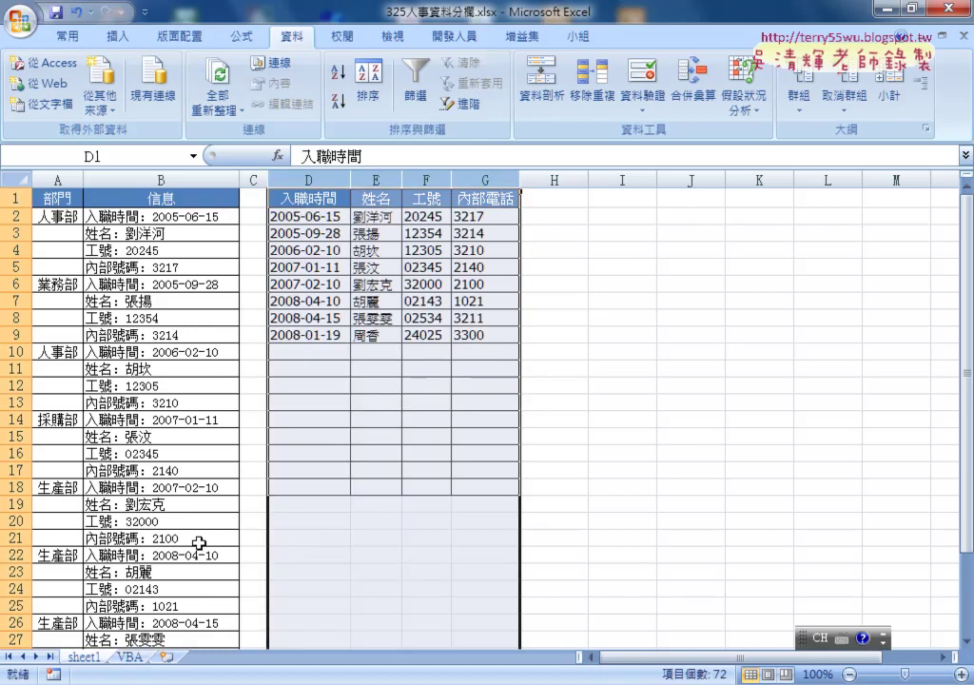
- Show D3's MID arguments and highlight LEN and the $1 anchor in LEN(D$1)+2
click(314, 233)
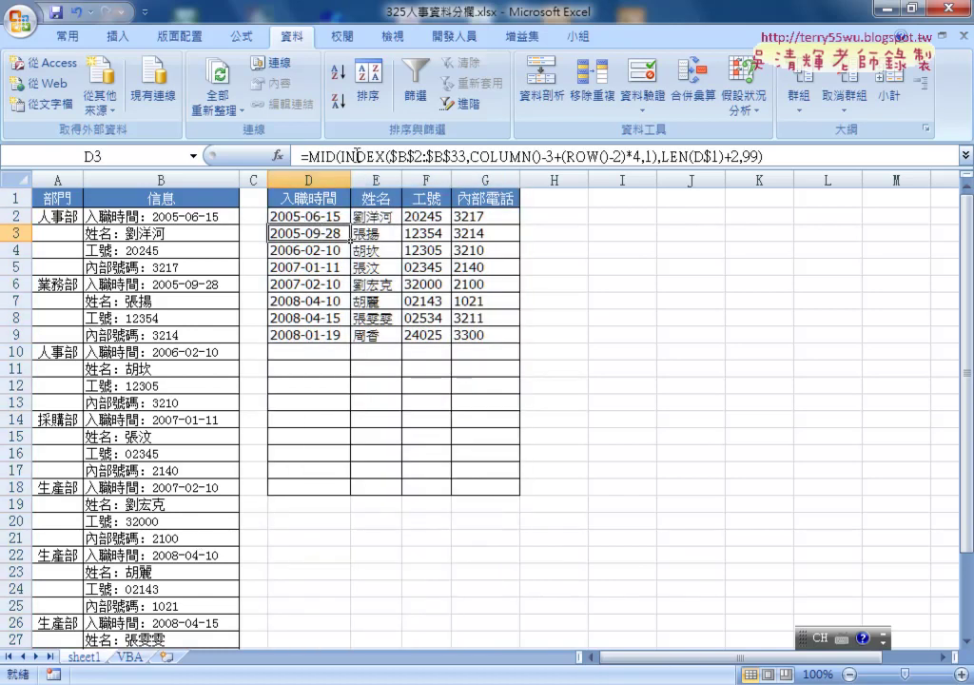
click(321, 155)
click(277, 155)
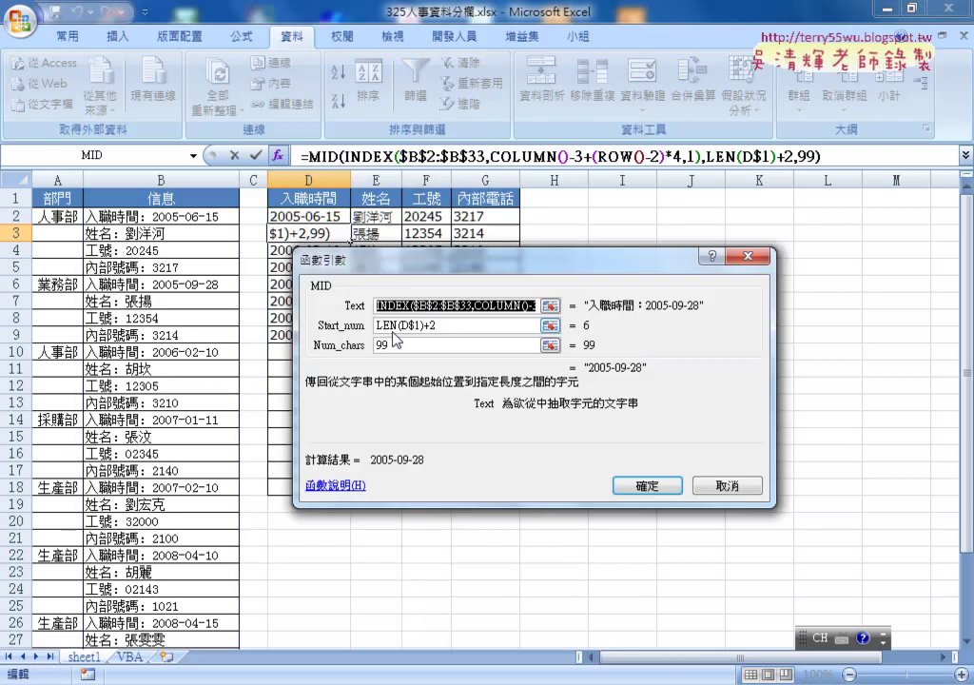
double_click(398, 325)
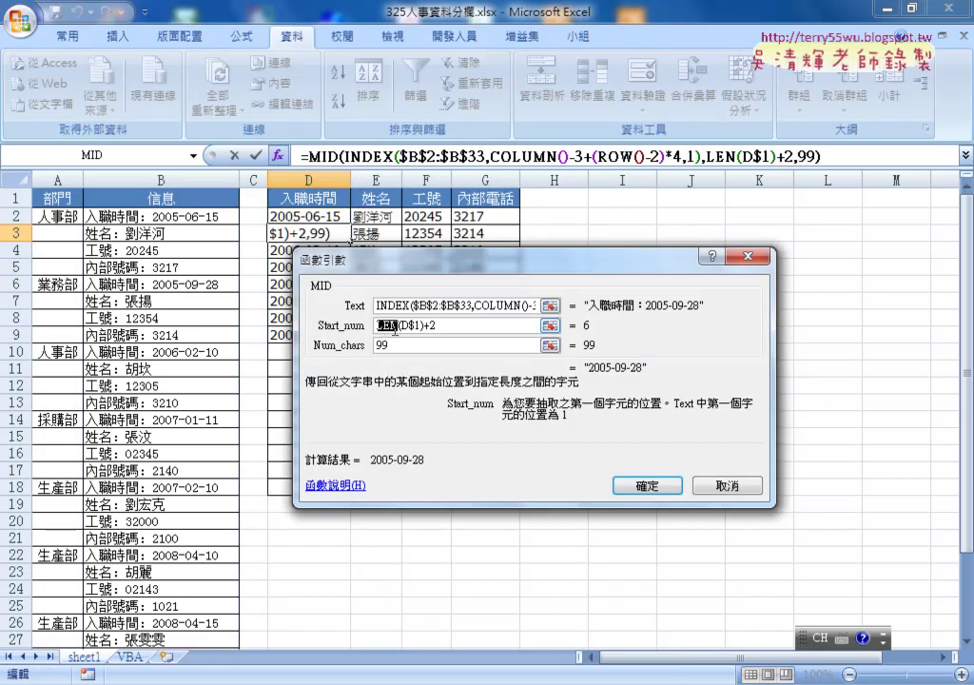
drag(408, 326, 419, 325)
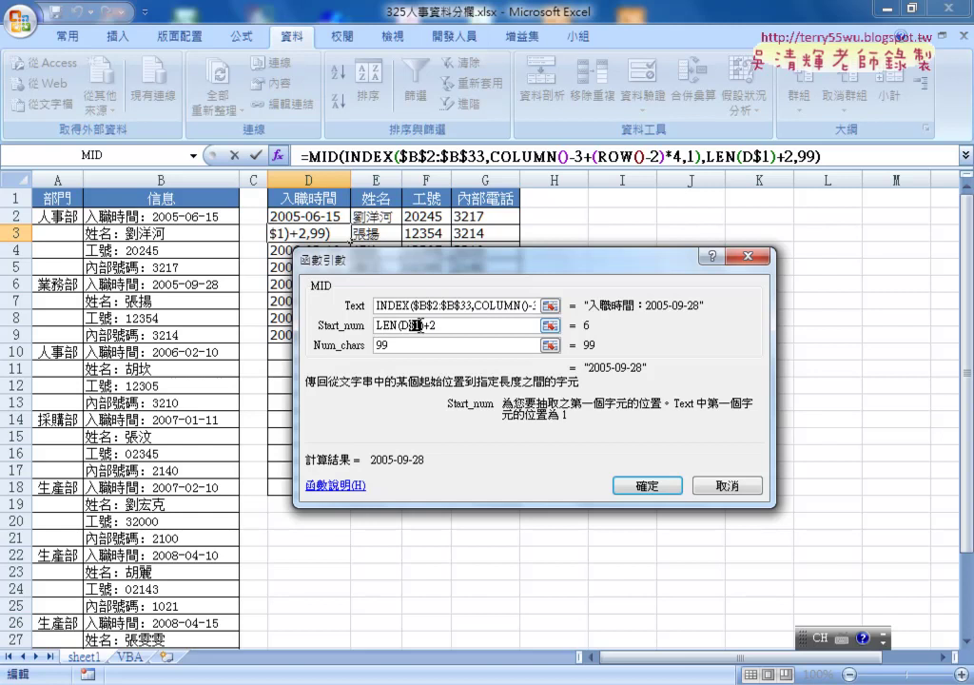